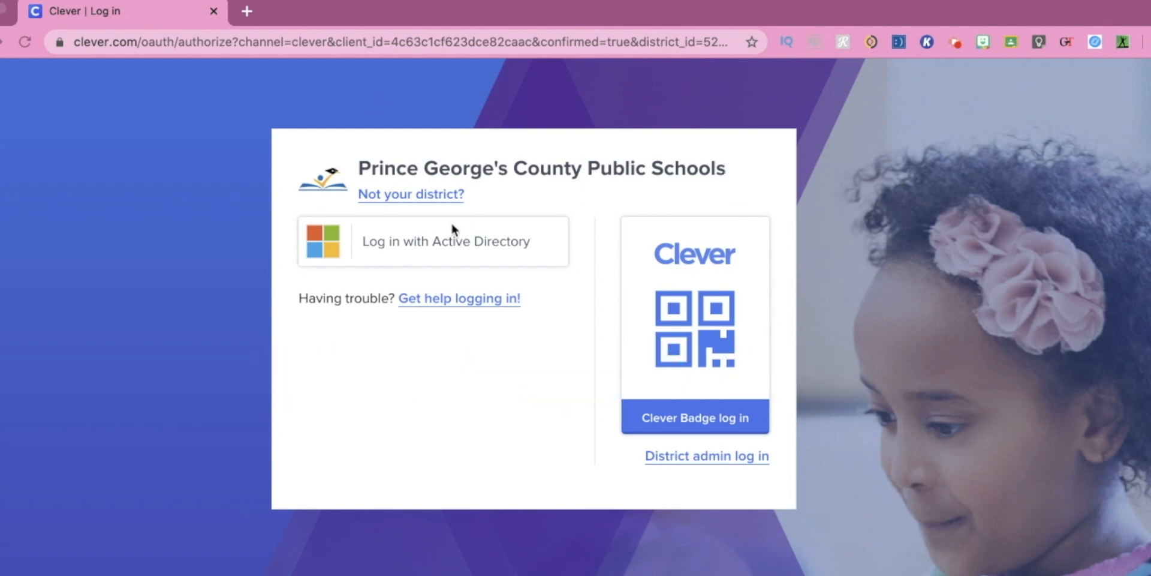
Sign in to Clever with the district Active Directory account to reach the Homeroom
left_click(345, 249)
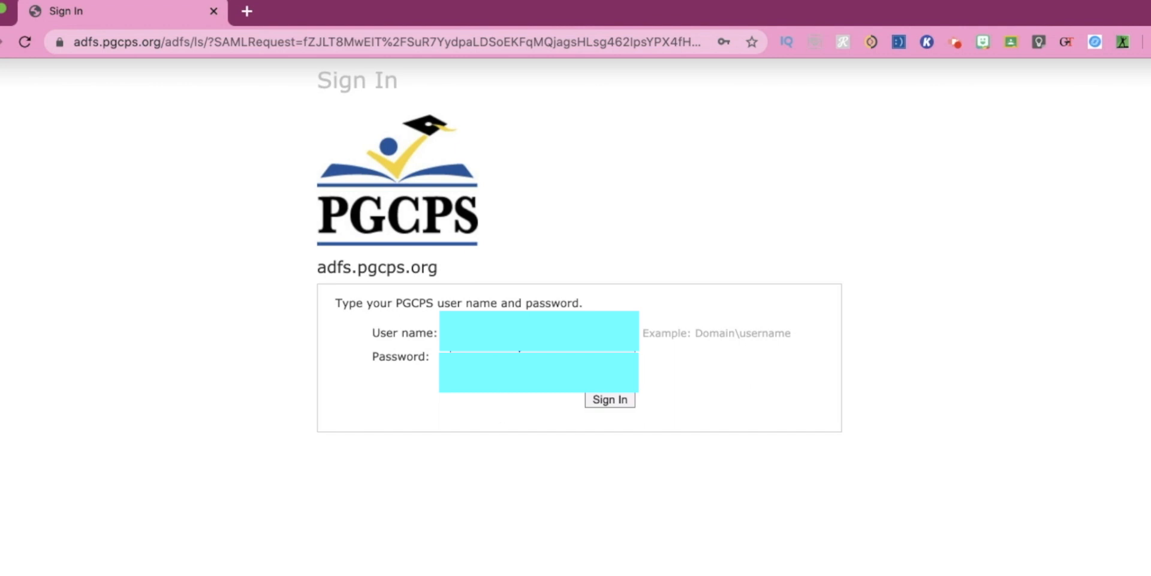
left_click(610, 399)
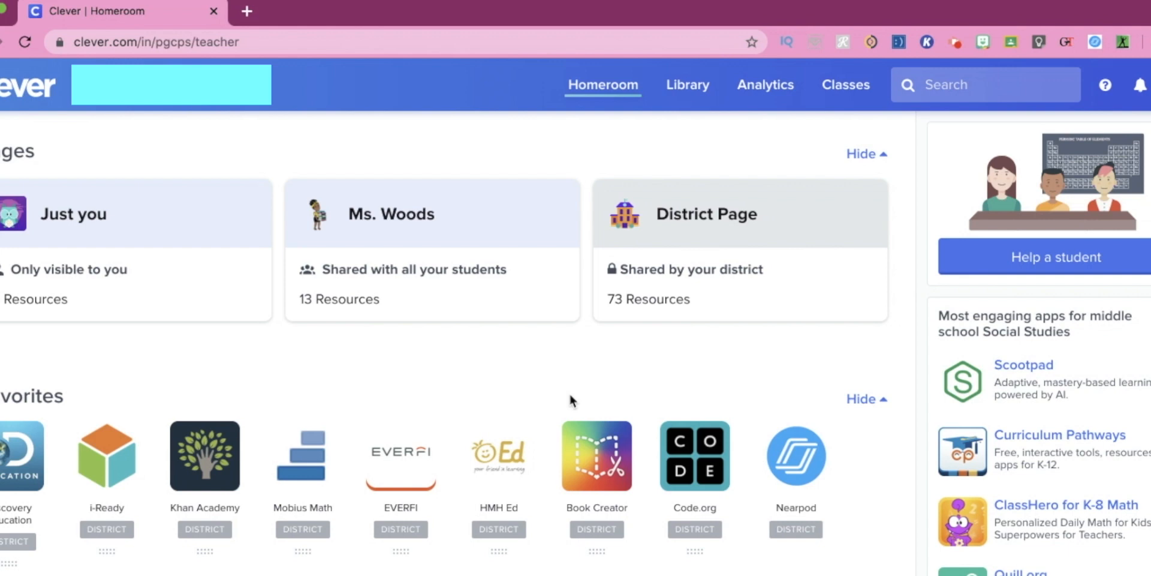
Enter Ms. Woods' class page and launch Book Creator from My Class Resources
mouse_move(431, 250)
left_click(367, 217)
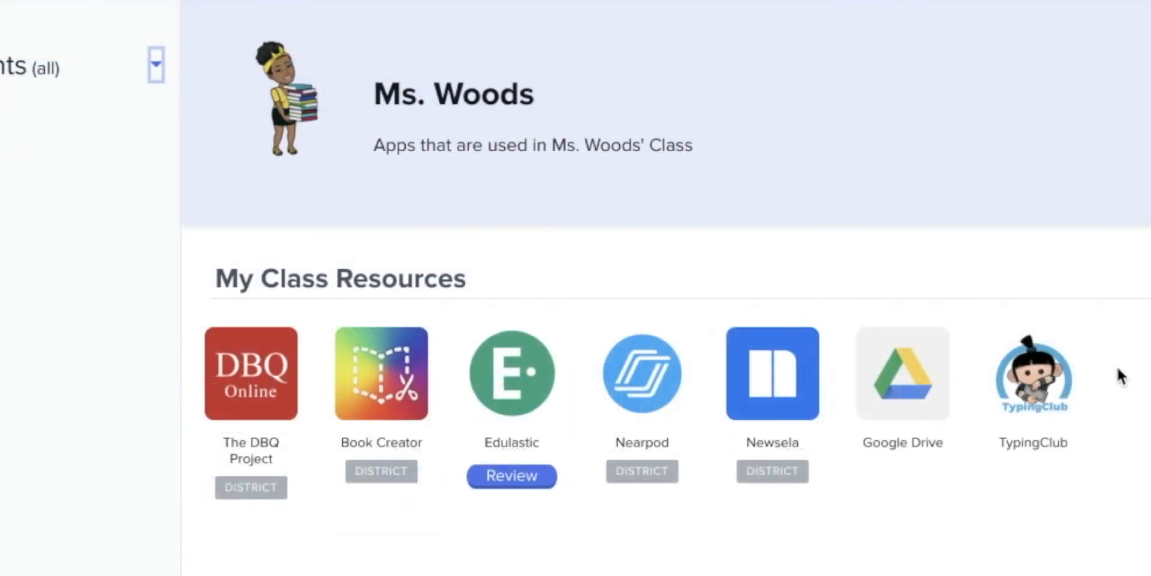
mouse_move(512, 378)
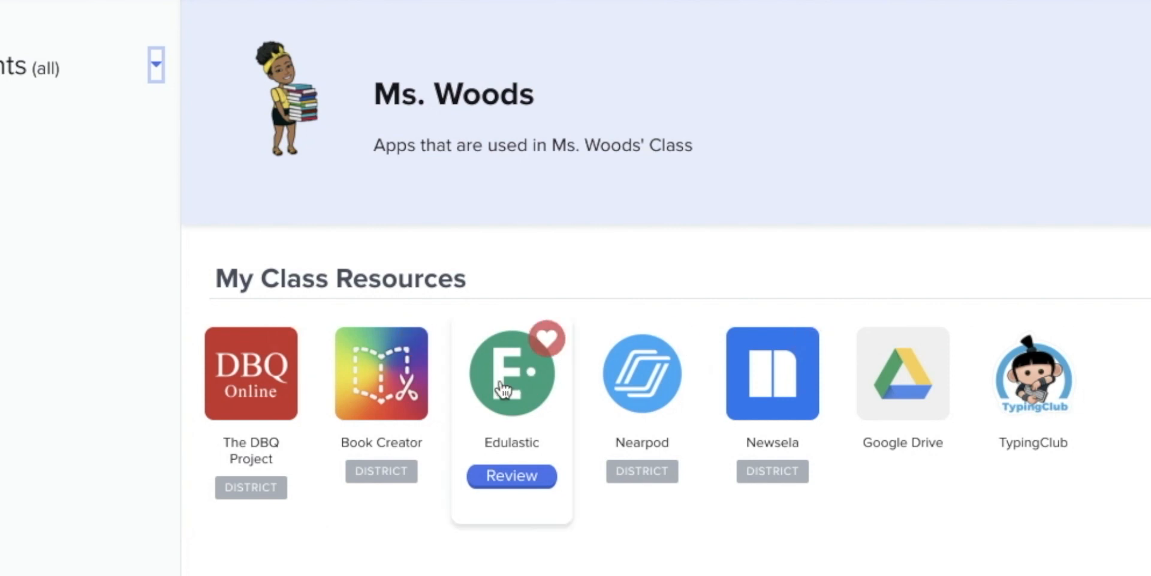
mouse_move(382, 374)
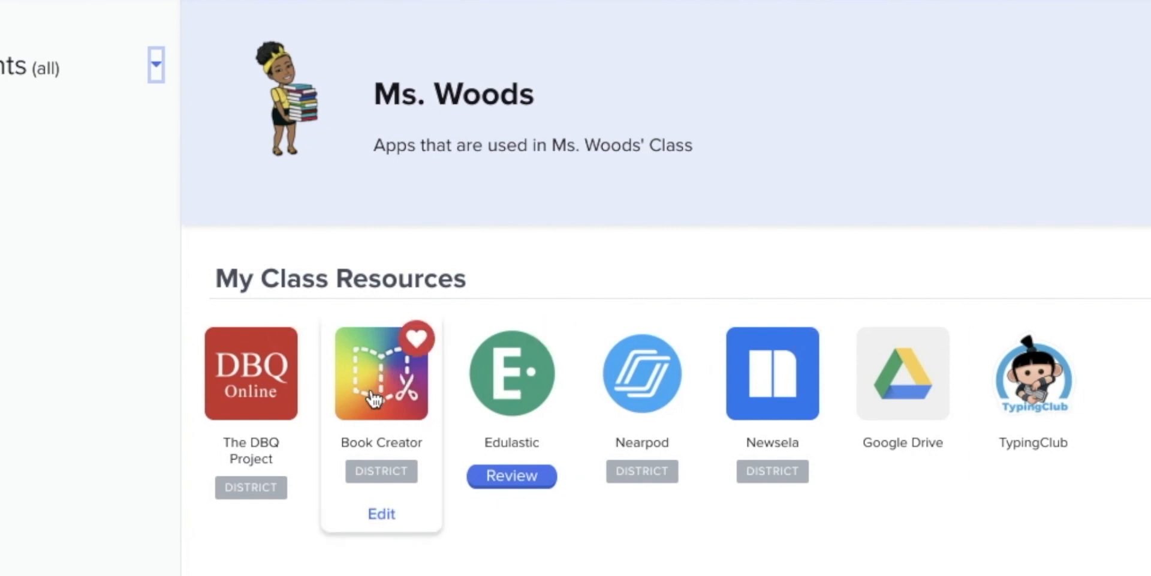
left_click(374, 395)
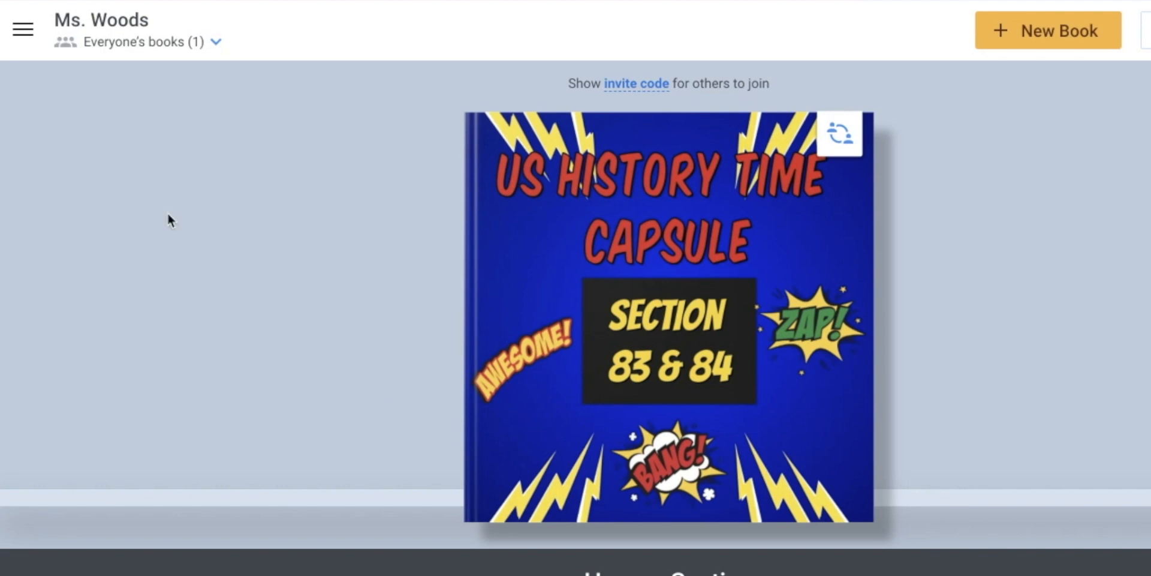
left_click(24, 30)
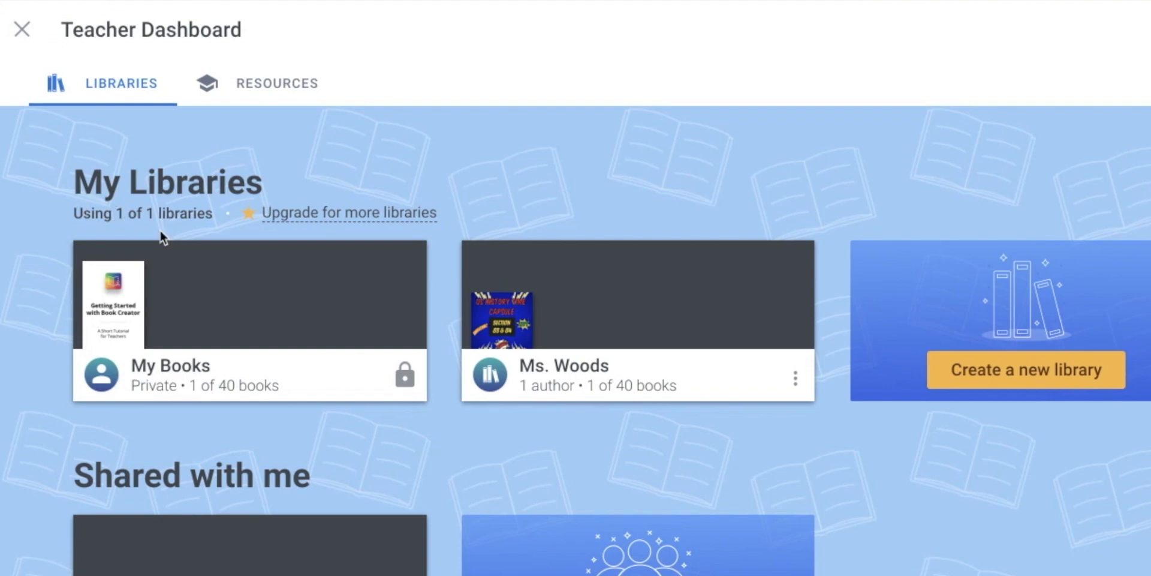
scroll(805, 442, "down", 1)
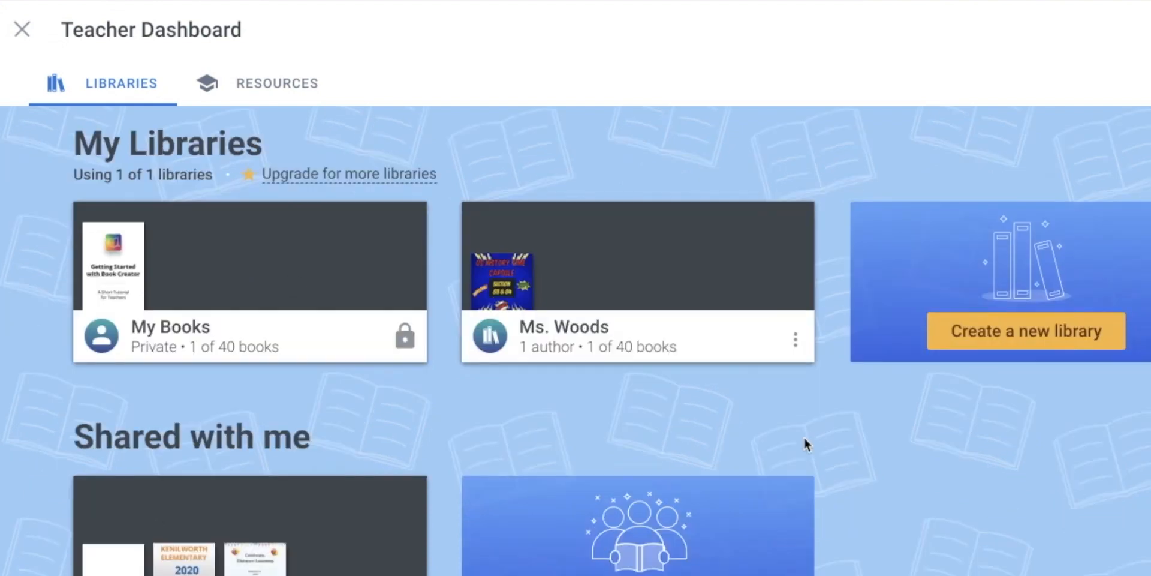
scroll(804, 434, "down", 2)
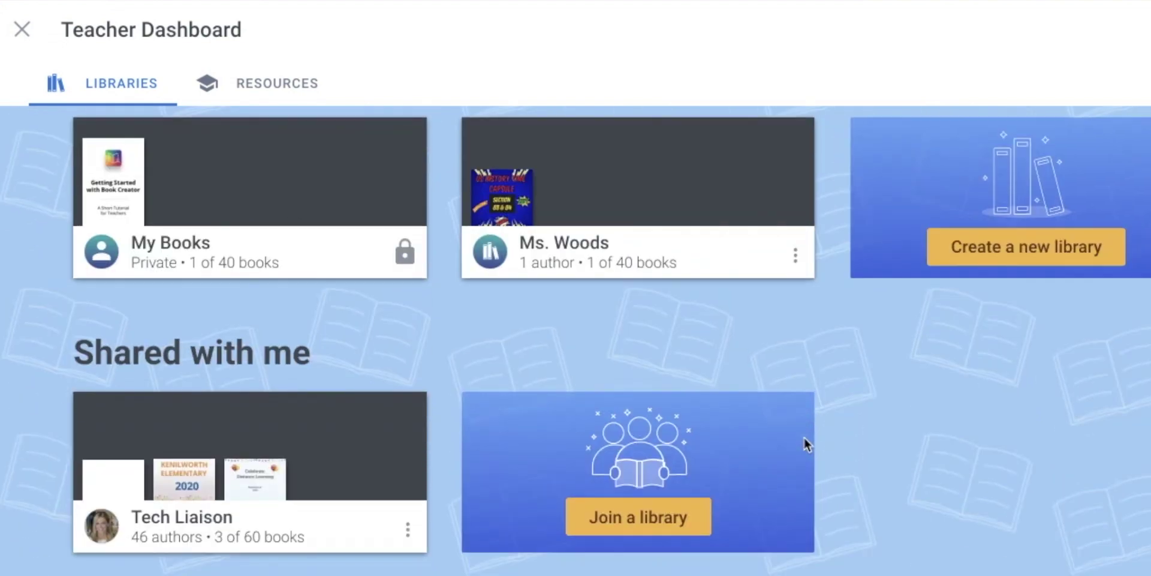
left_click(633, 520)
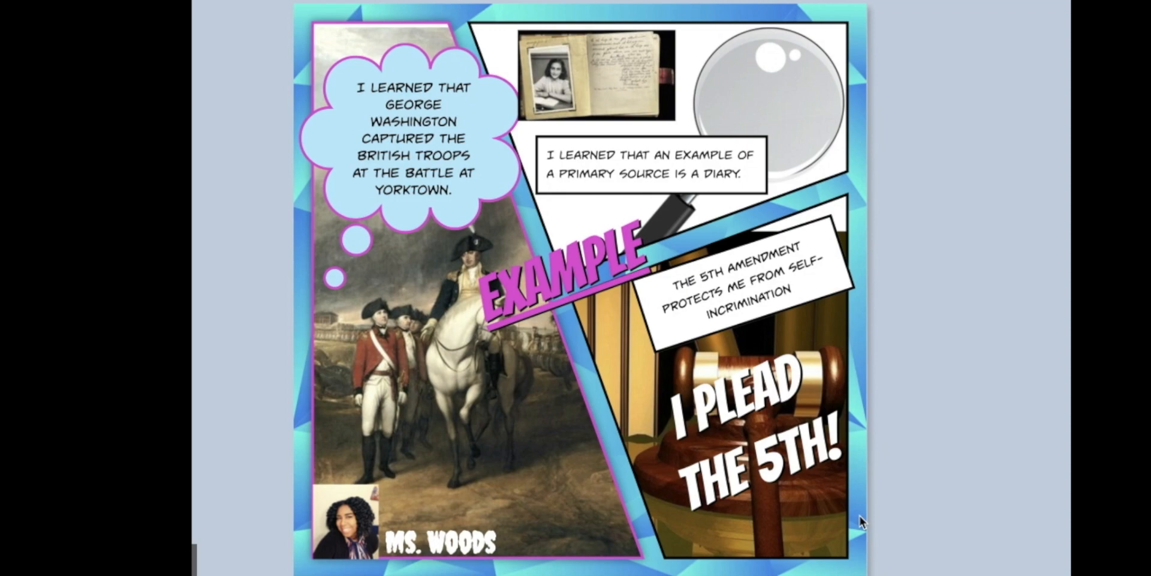
Exit the fullscreen reader so the US History Time Capsule book shows in the editor
key("Escape")
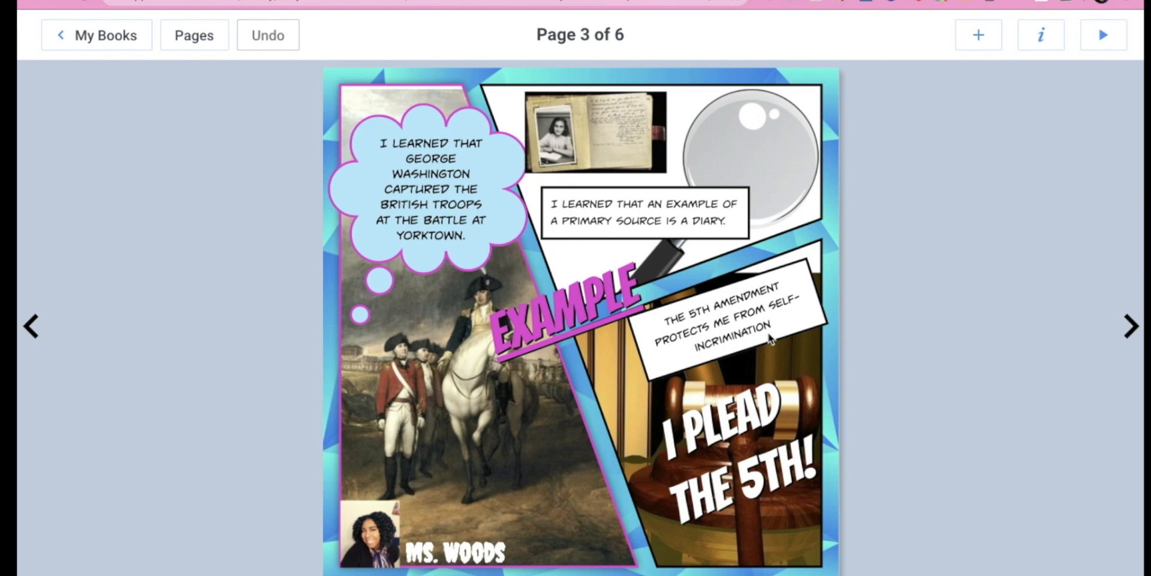
Advance to the 'What Not to Do' page, page 4 of 6
key("Right")
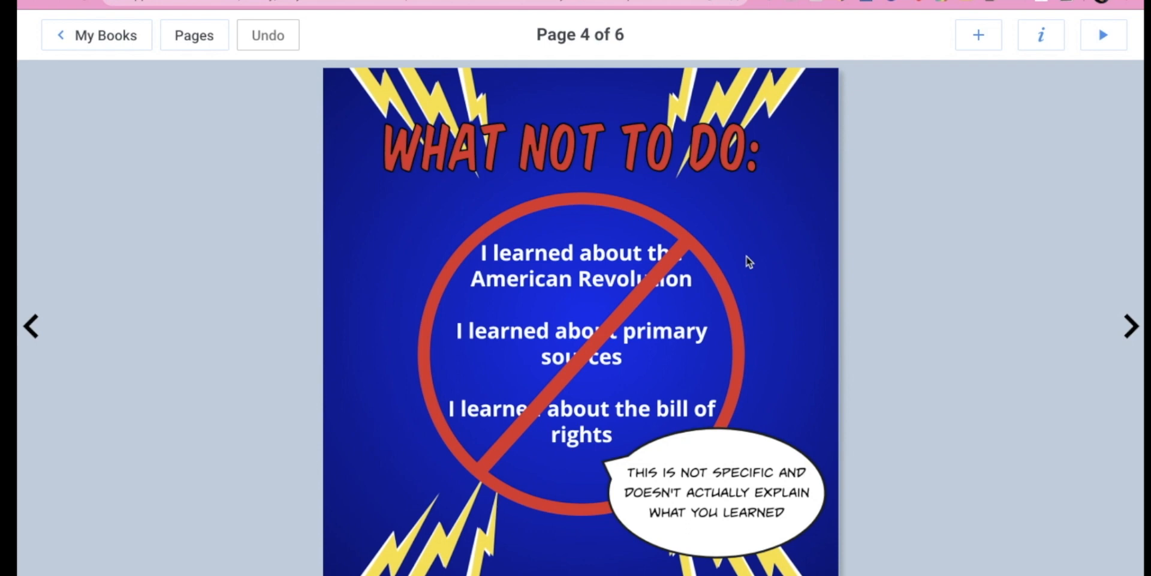
Add a seventh page at the end of the book, then return to the blank lightning-bolt page 5
left_click(1132, 326)
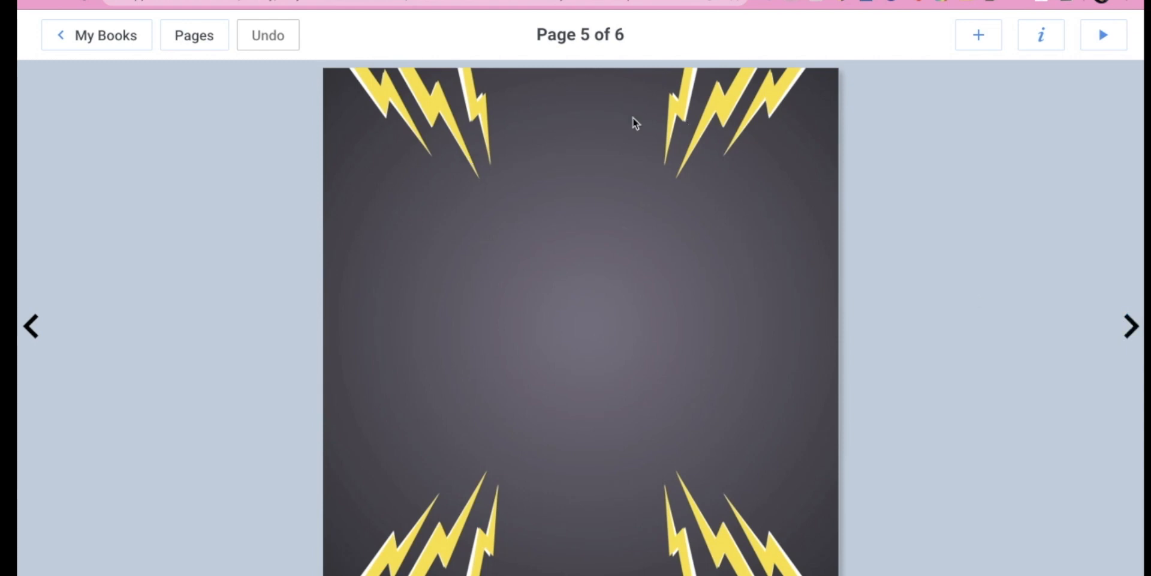
left_click(1131, 325)
left_click(1126, 326)
key("Left")
key("Left")
Give page 5 the blue crystal pattern background from the Patterns category
left_click(1040, 37)
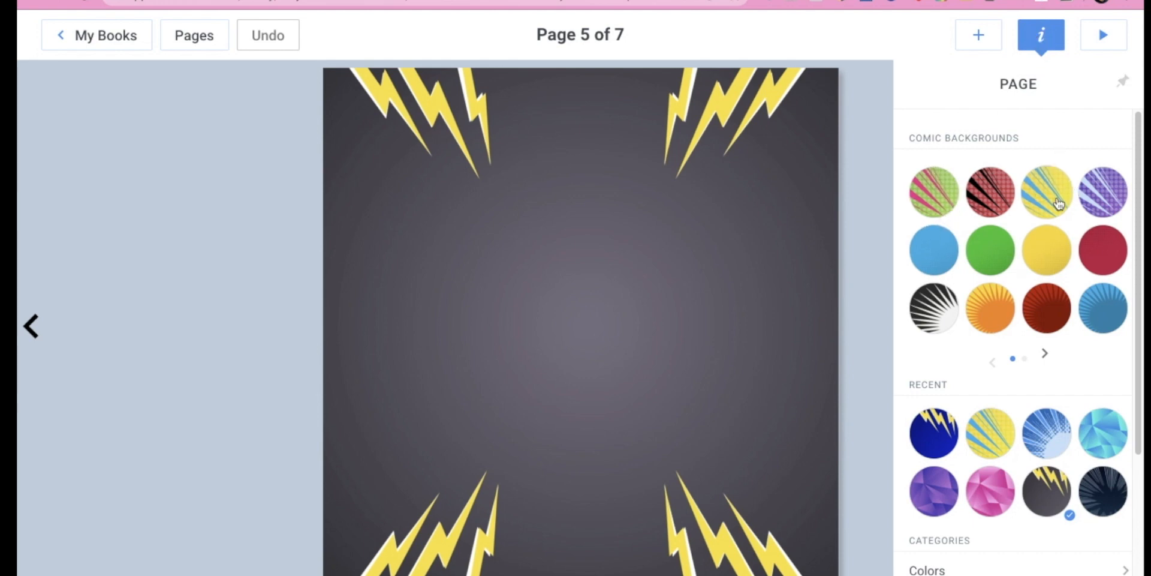
scroll(1058, 205, "down", 1)
scroll(1059, 205, "down", 2)
scroll(1056, 271, "up", 2)
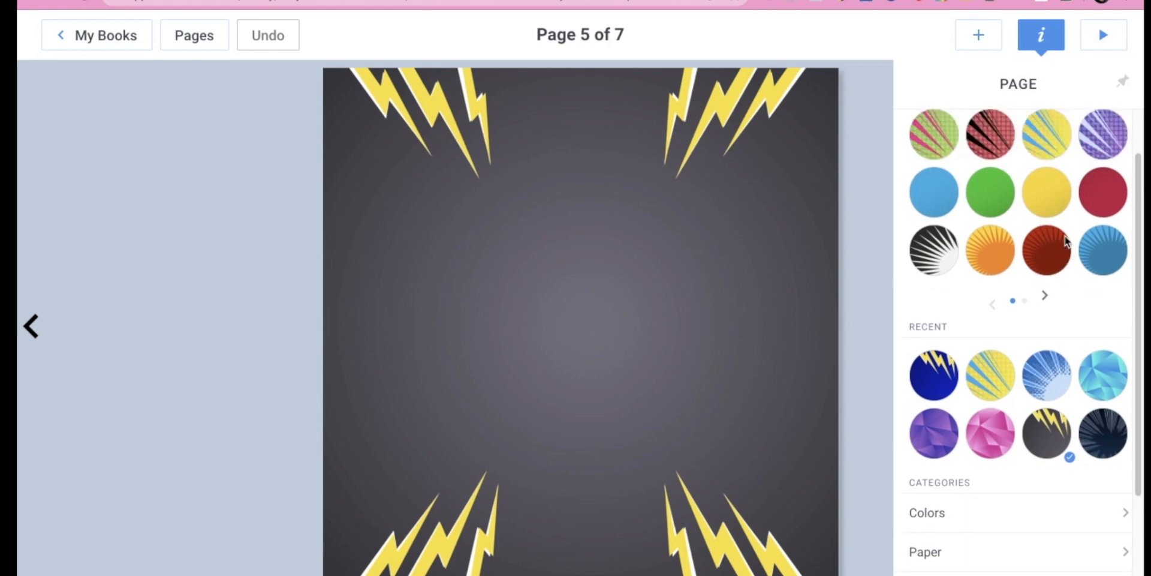
left_click(1045, 298)
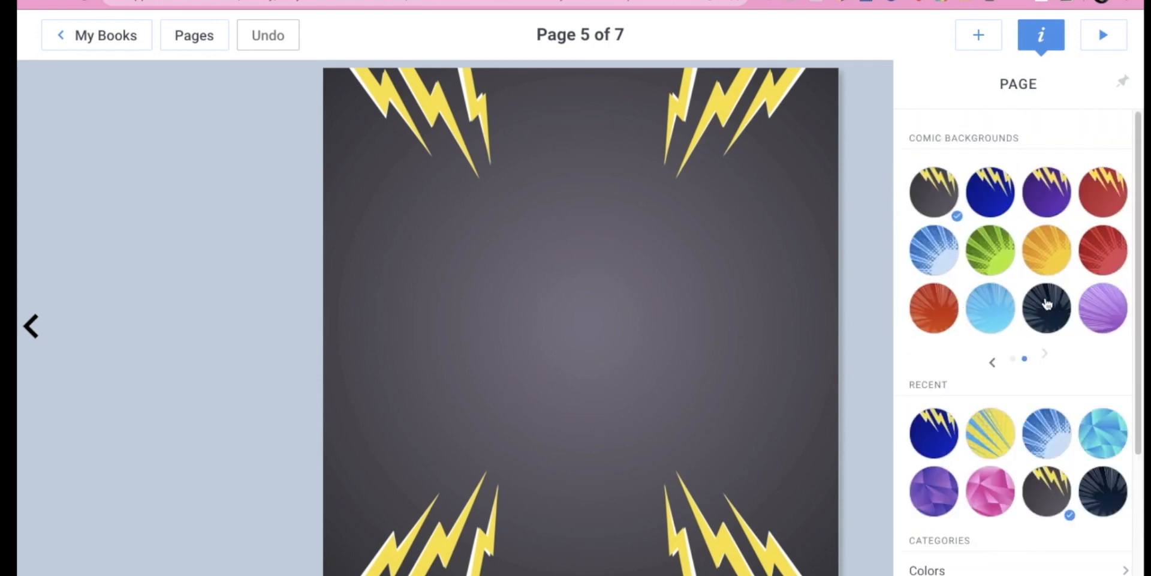
scroll(1047, 304, "down", 3)
scroll(1047, 304, "down", 1)
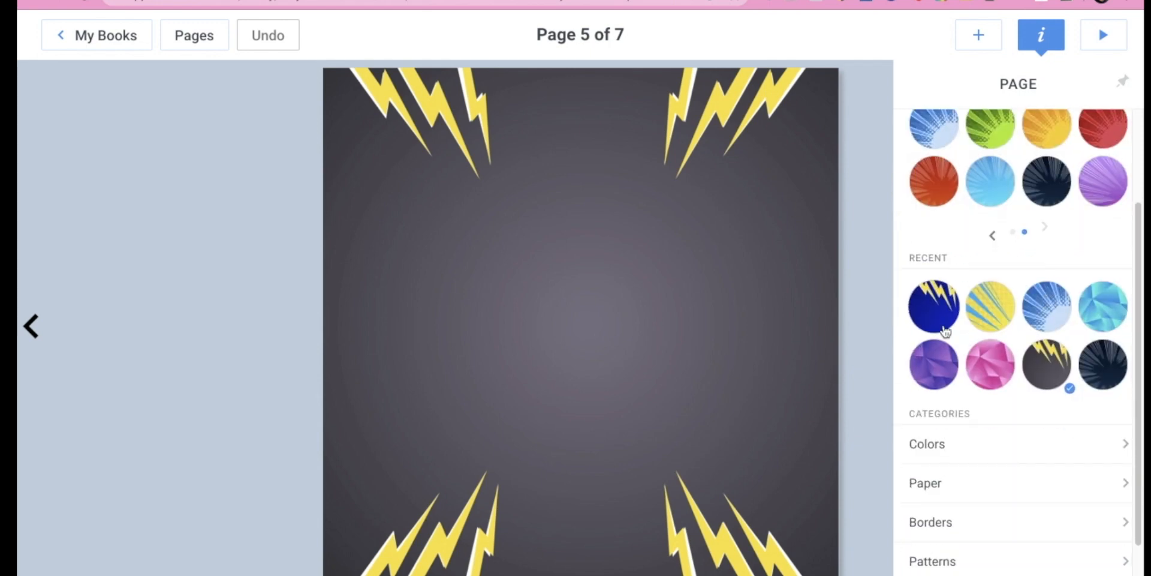
scroll(994, 464, "down", 2)
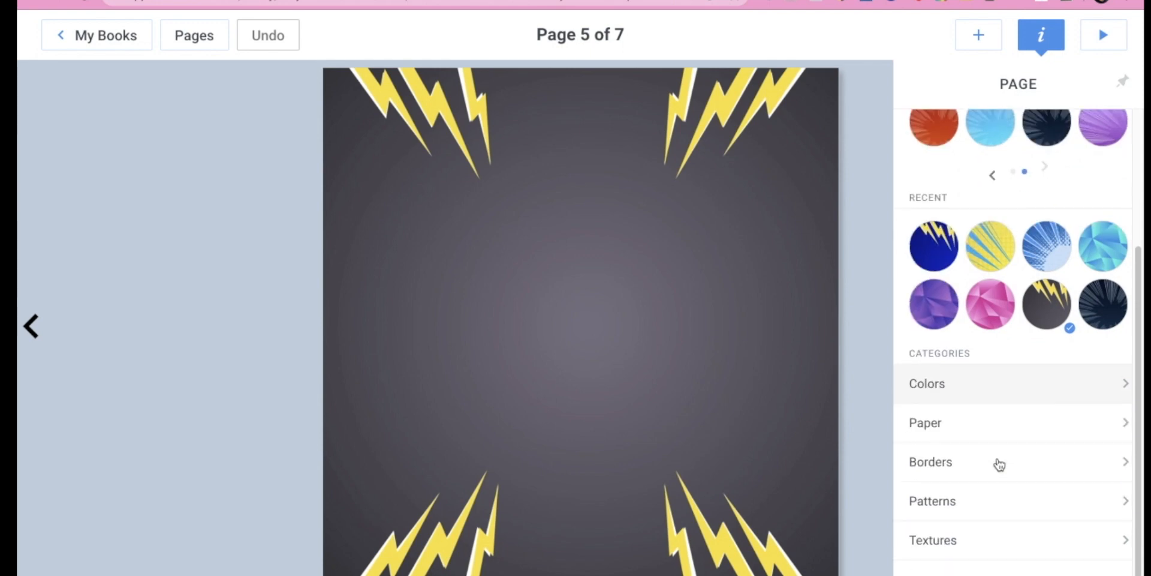
left_click(1107, 501)
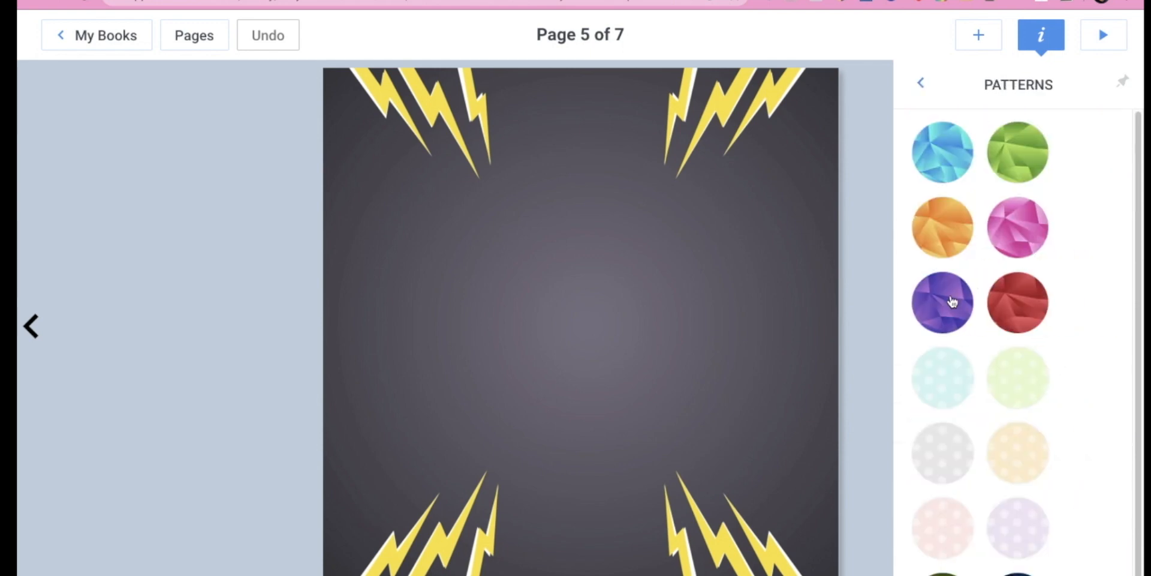
left_click(942, 153)
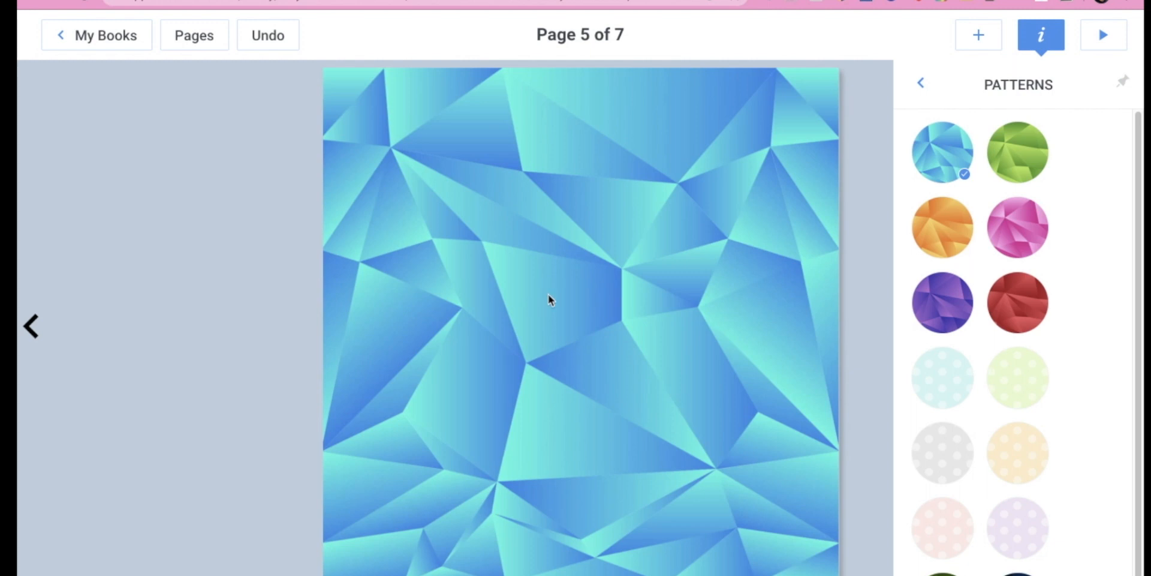
Place the three stacked wide comic panels layout from Comics > Panels onto page 5
left_click(920, 84)
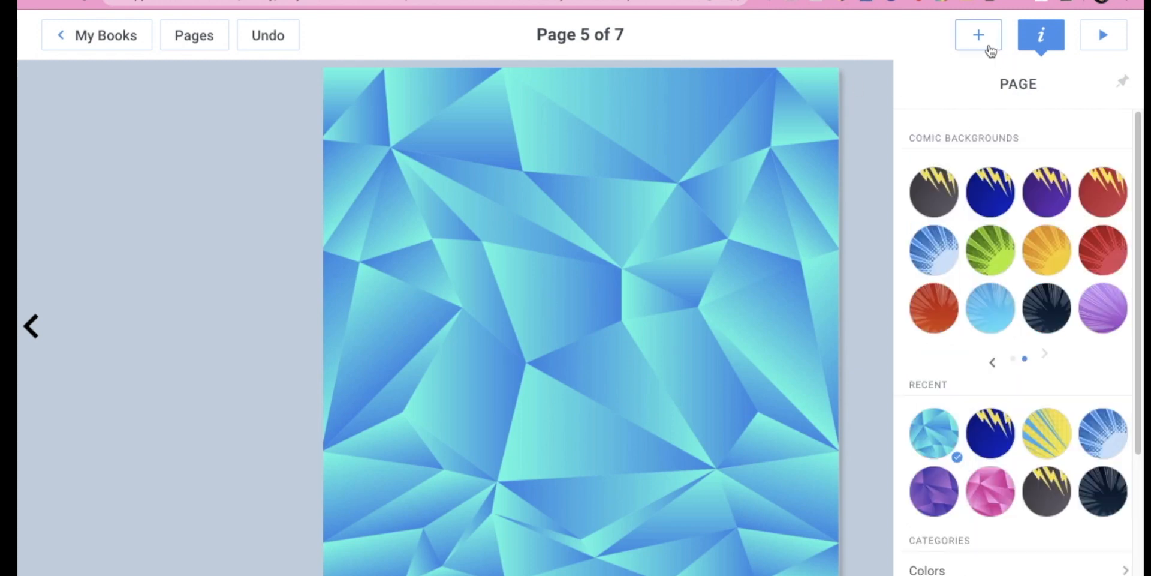
left_click(982, 37)
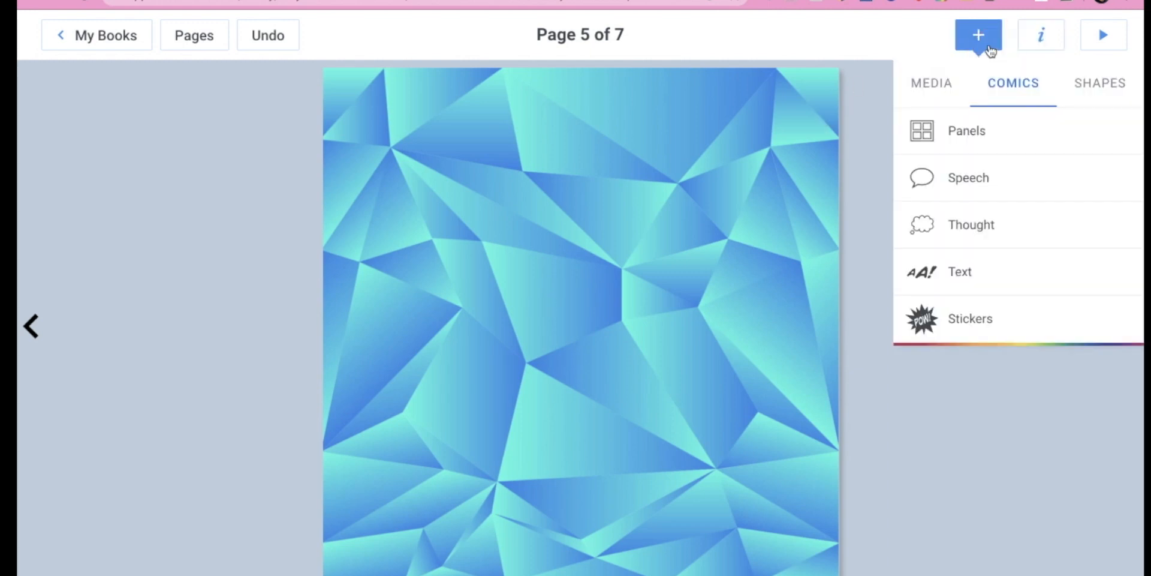
left_click(943, 137)
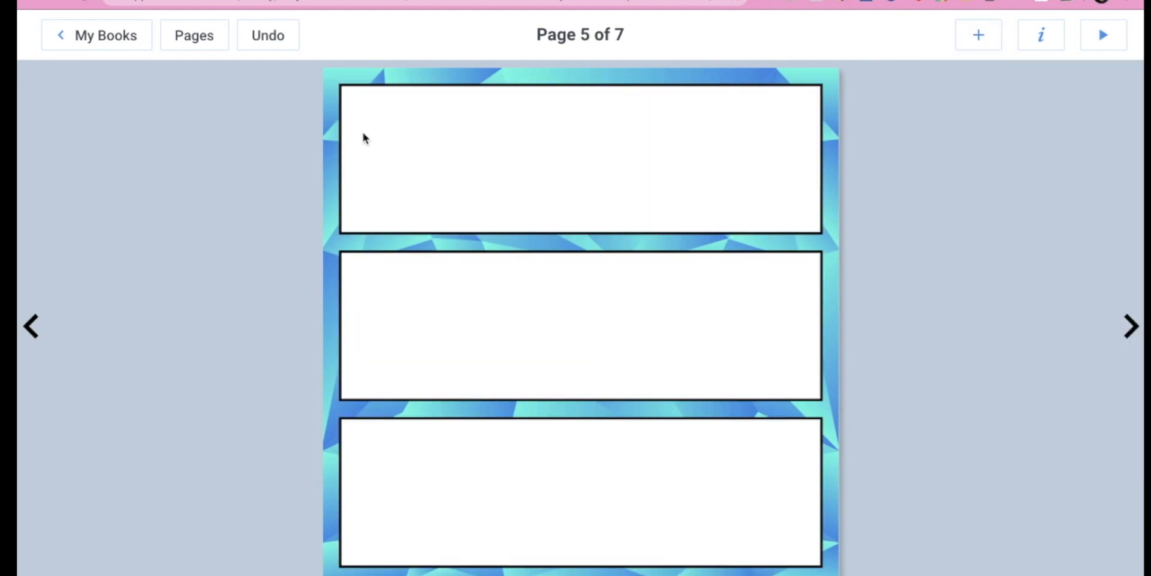
Search Google Images for 'flower' and put the pink cosmos photo in the top panel
left_click(608, 167)
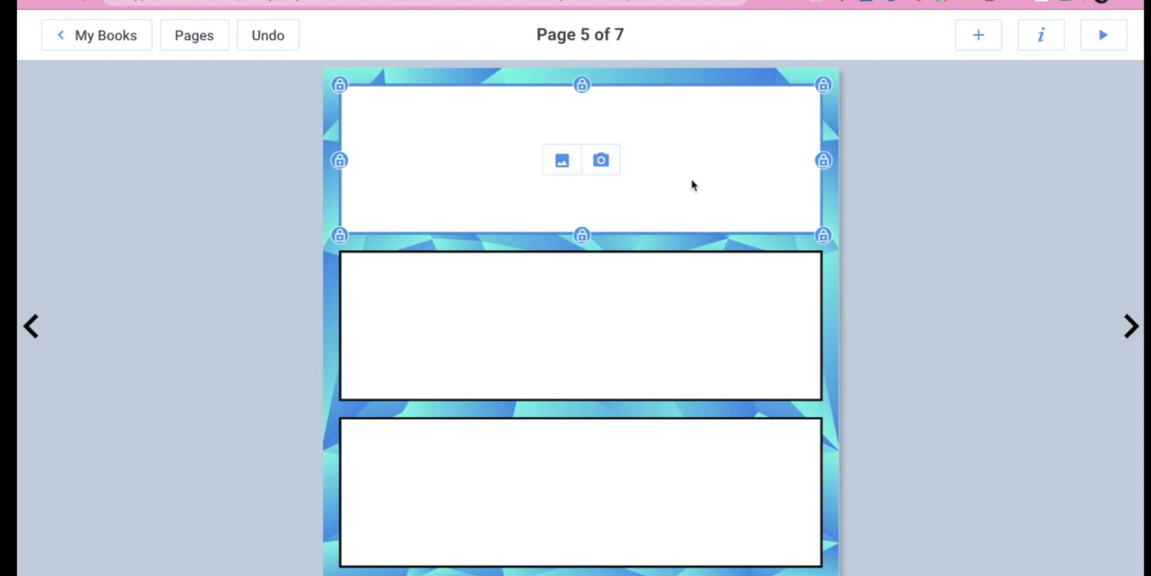
left_click(563, 160)
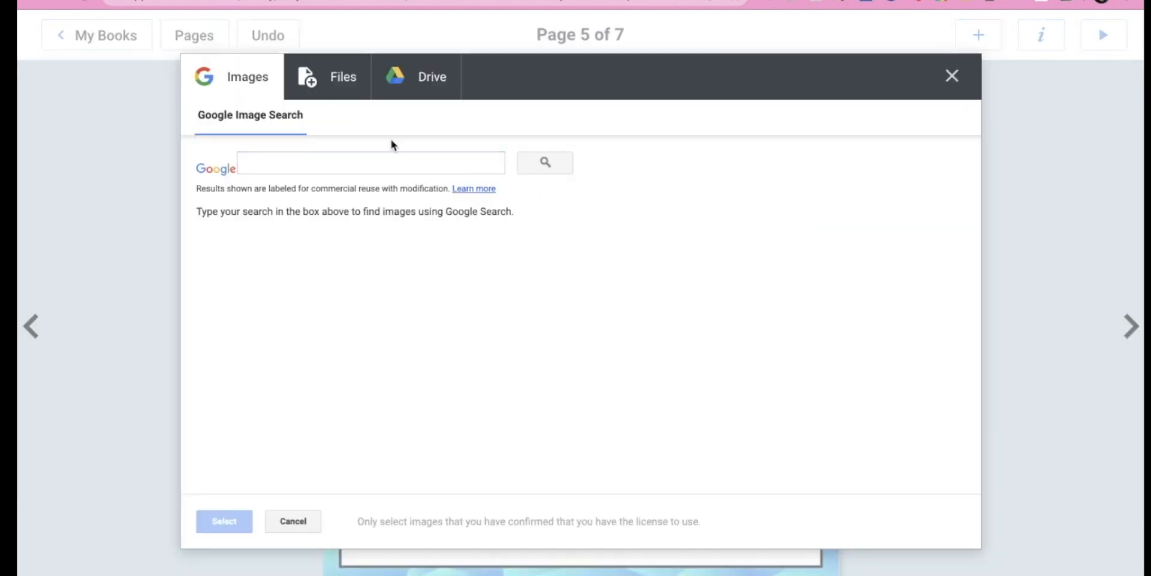
left_click(341, 157)
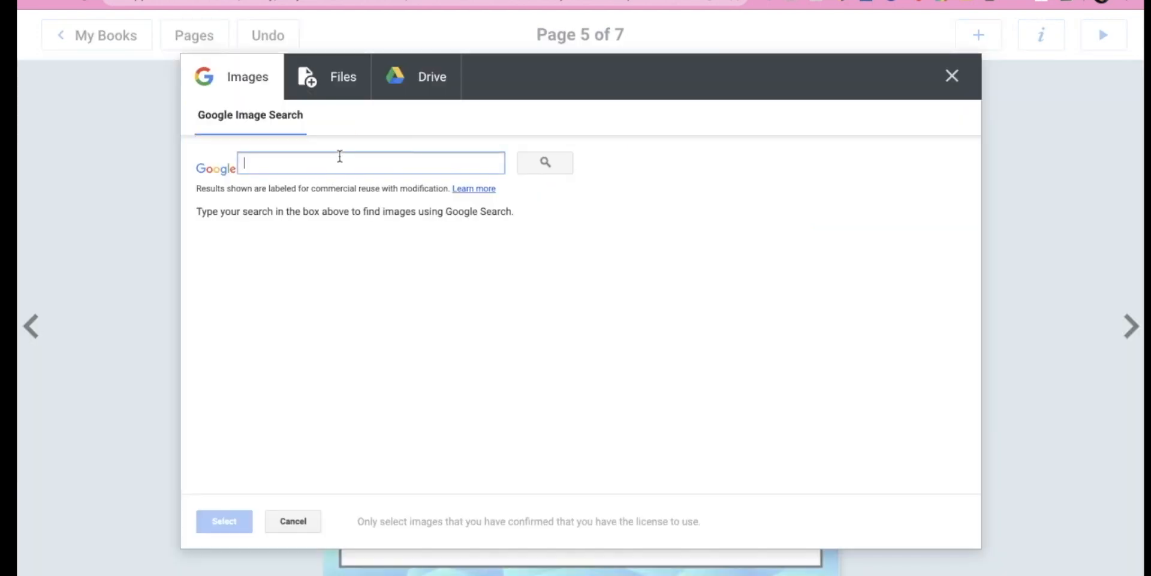
type("flower")
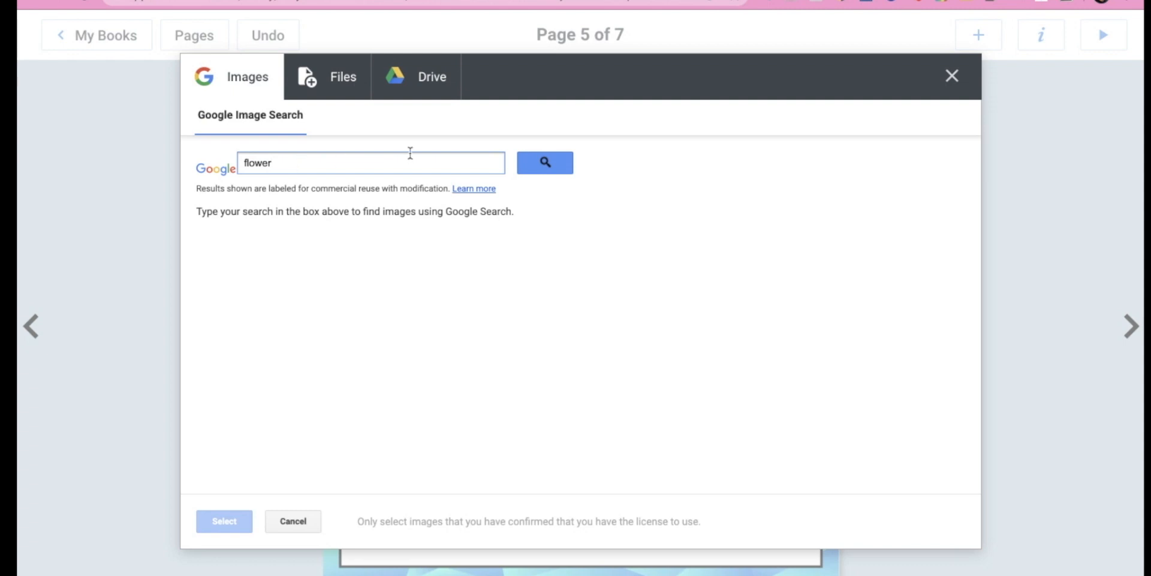
left_click(546, 162)
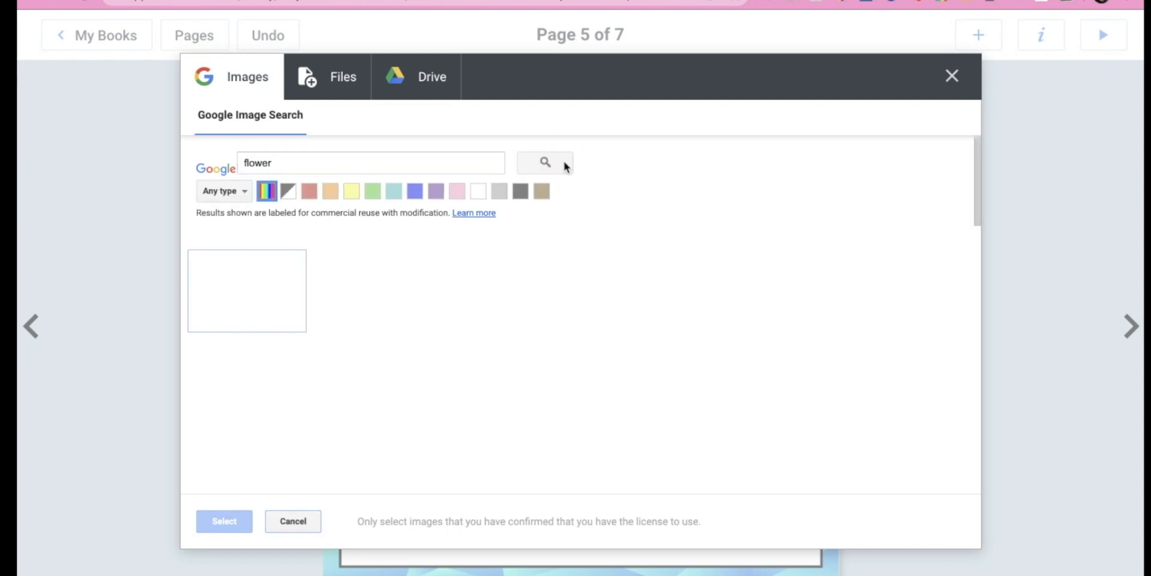
left_click(760, 416)
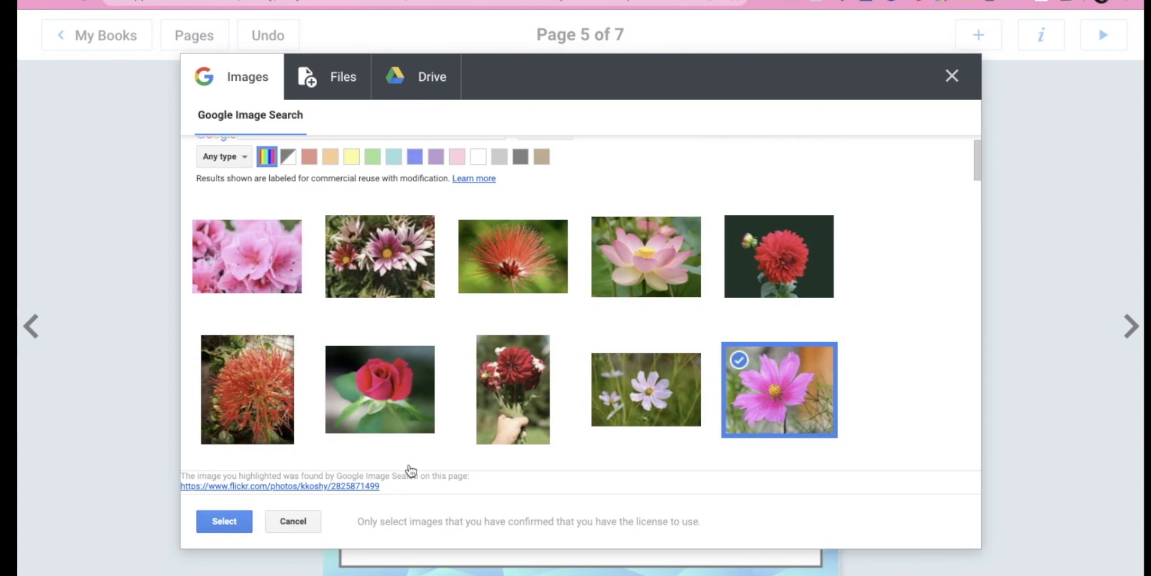
left_click(227, 520)
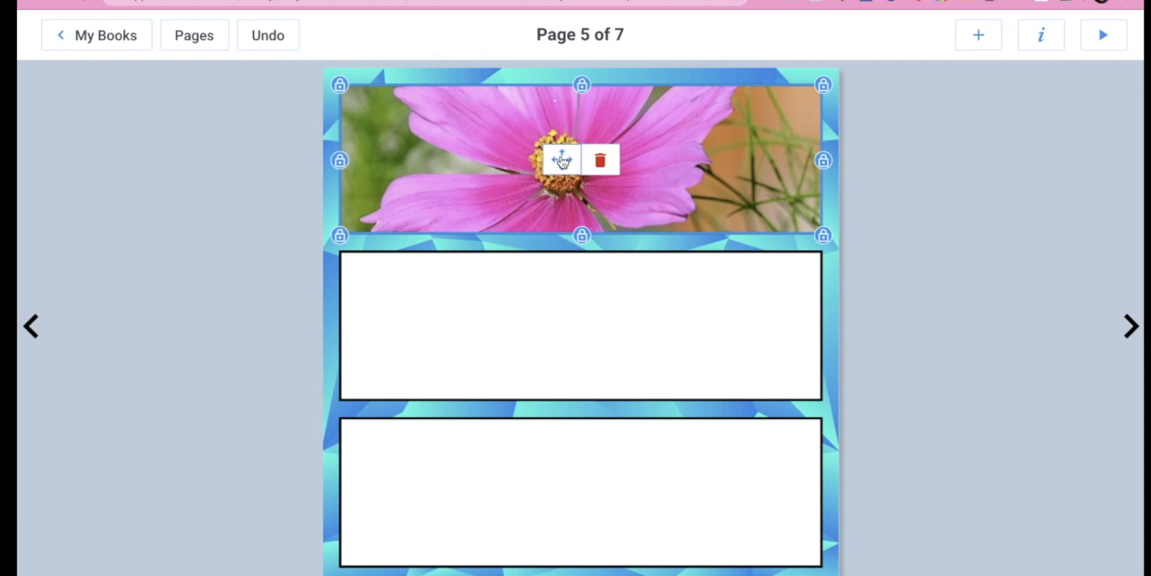
Shift the flower photo in the top panel to center the bloom, then deselect it
left_click_drag(563, 161, 566, 192)
left_click(1086, 138)
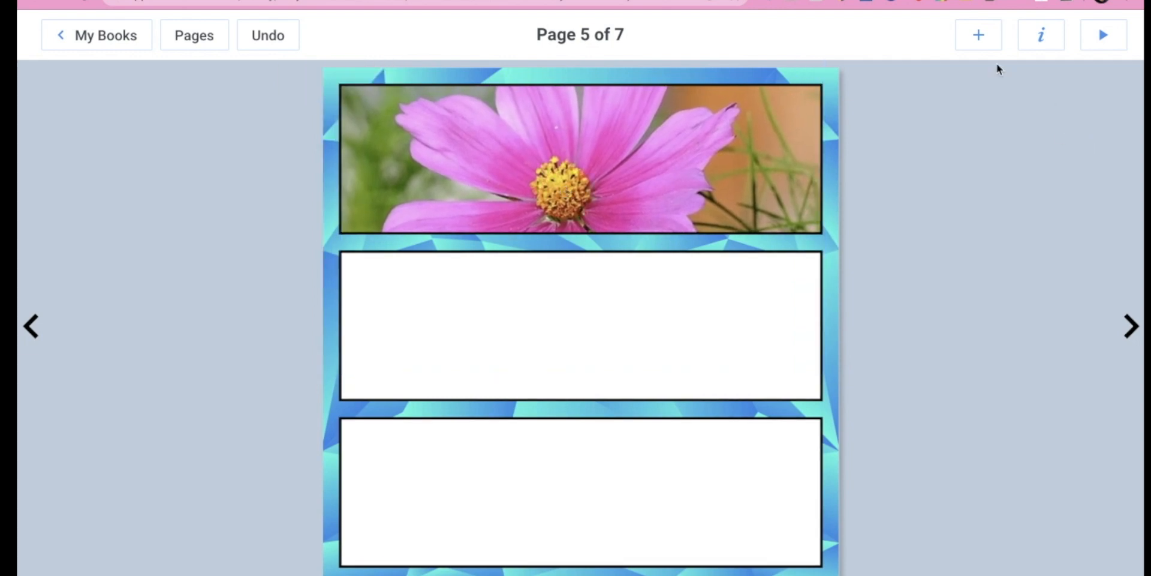
Browse the comic text and sticker add-ons, then choose the yellow BOOM text style for a caption
left_click(979, 38)
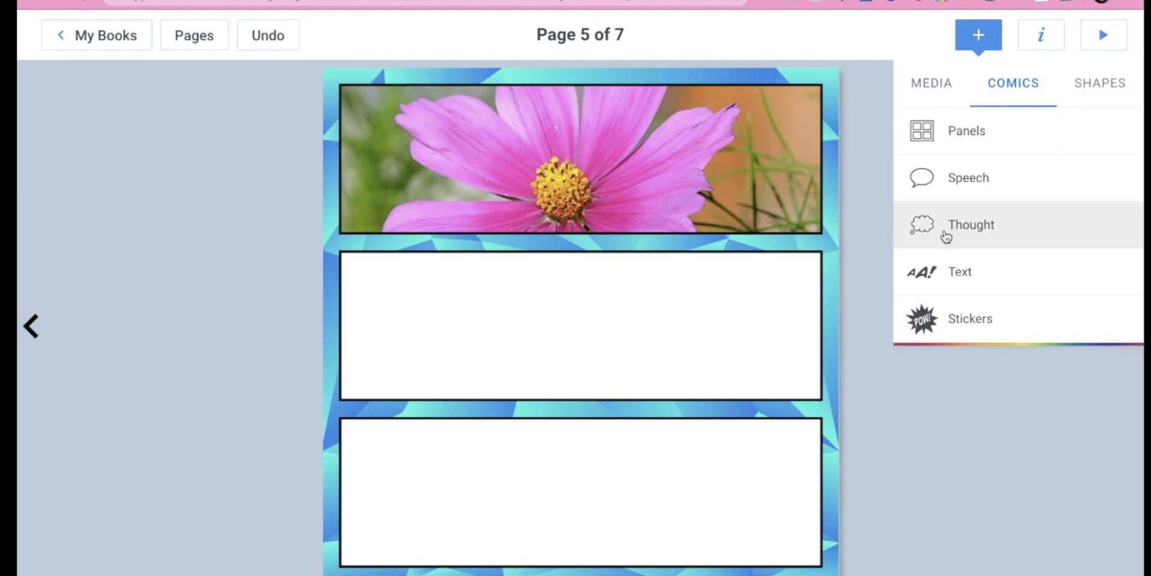
left_click(940, 277)
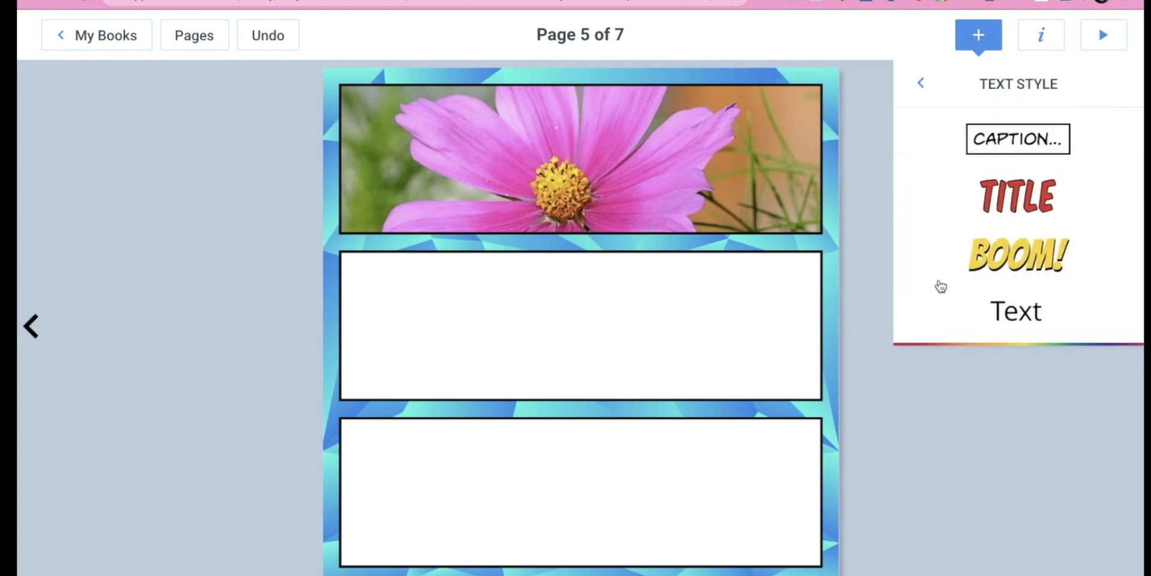
left_click(921, 83)
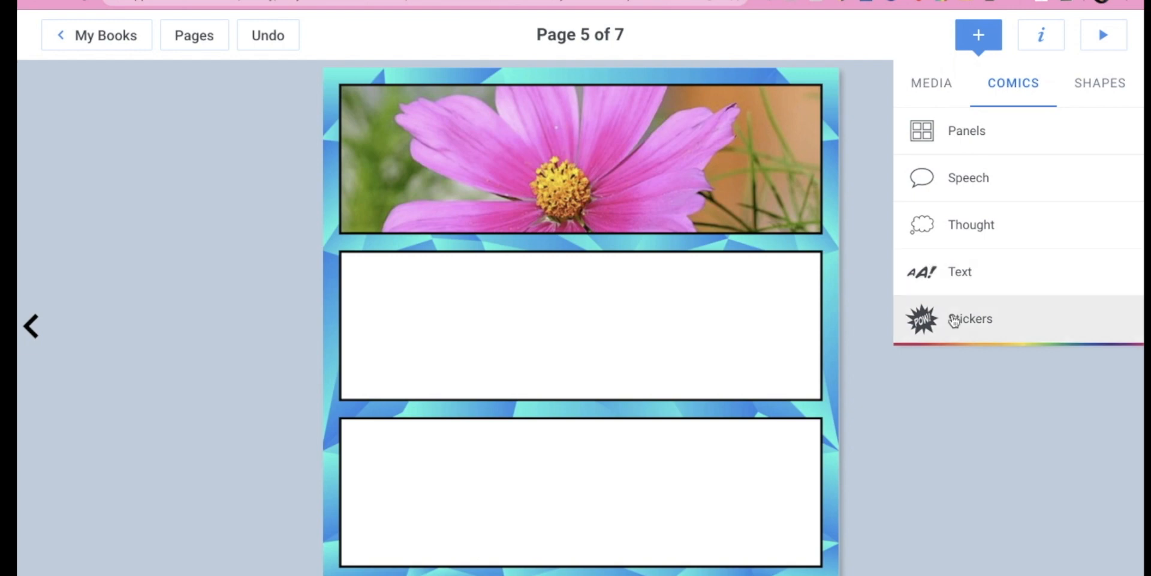
left_click(949, 318)
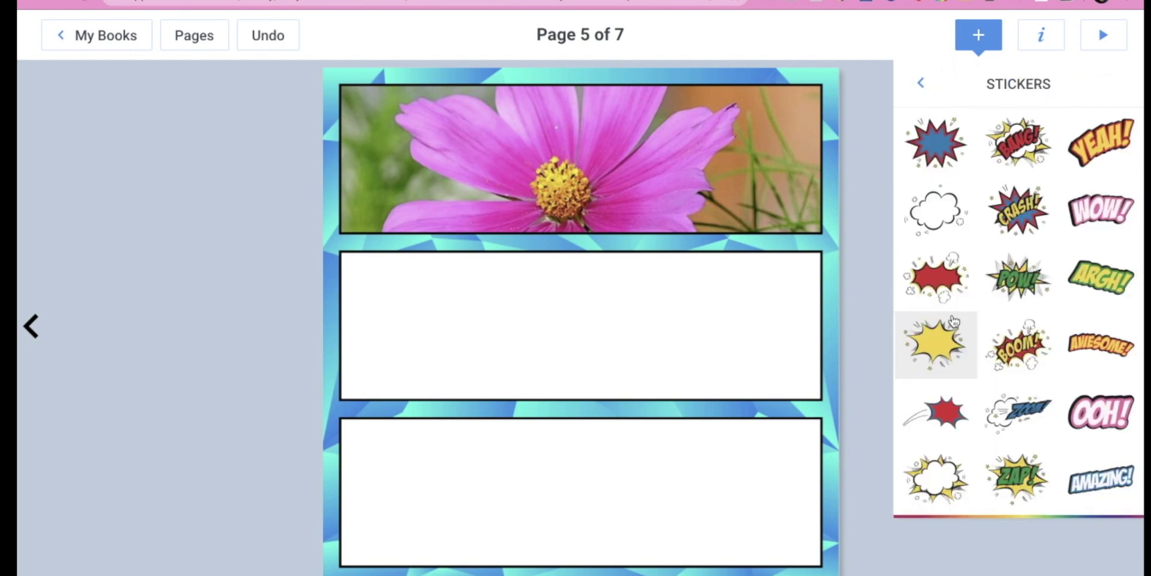
left_click(972, 57)
left_click(945, 270)
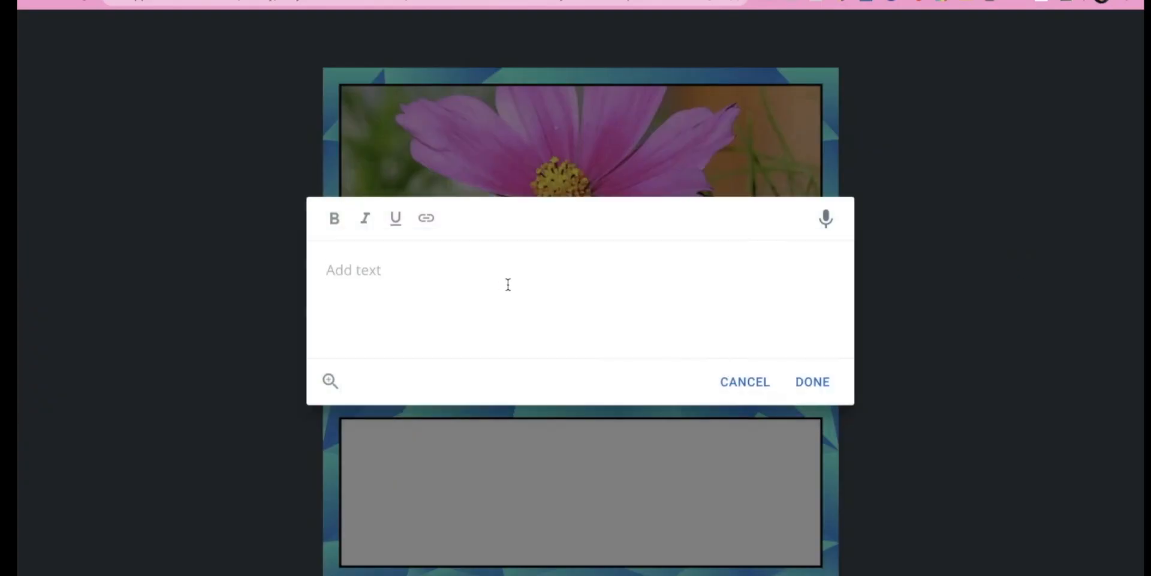
type("This flower is pink")
Finish the caption THIS FLOWER IS PINK and place it on the flower panel
left_click(812, 381)
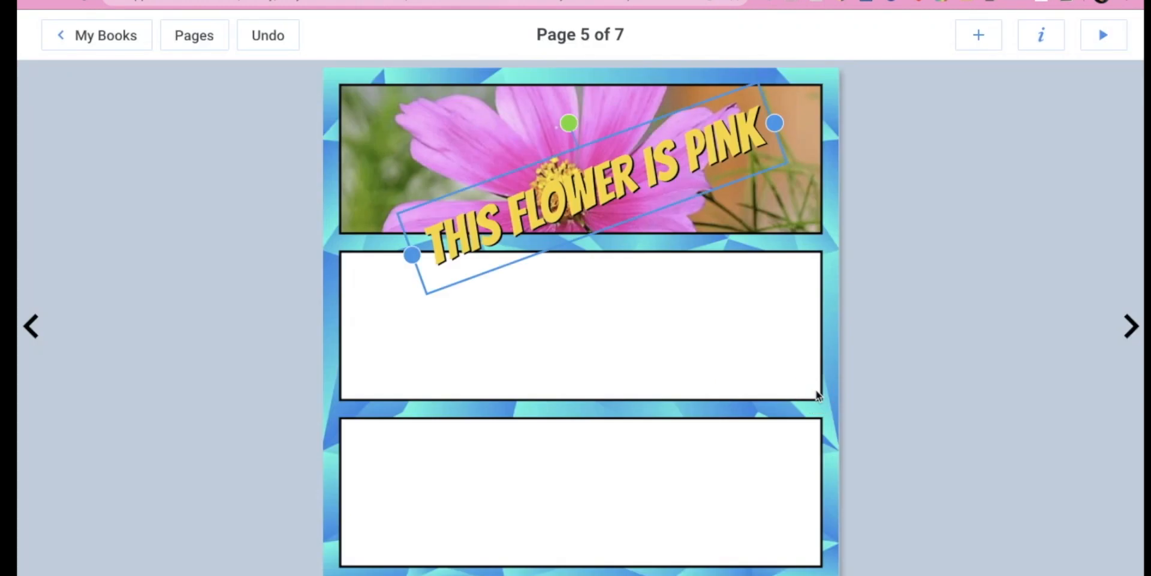
Rotate the caption to 0° so it runs level and narrow its box to one line
left_click_drag(597, 182, 595, 183)
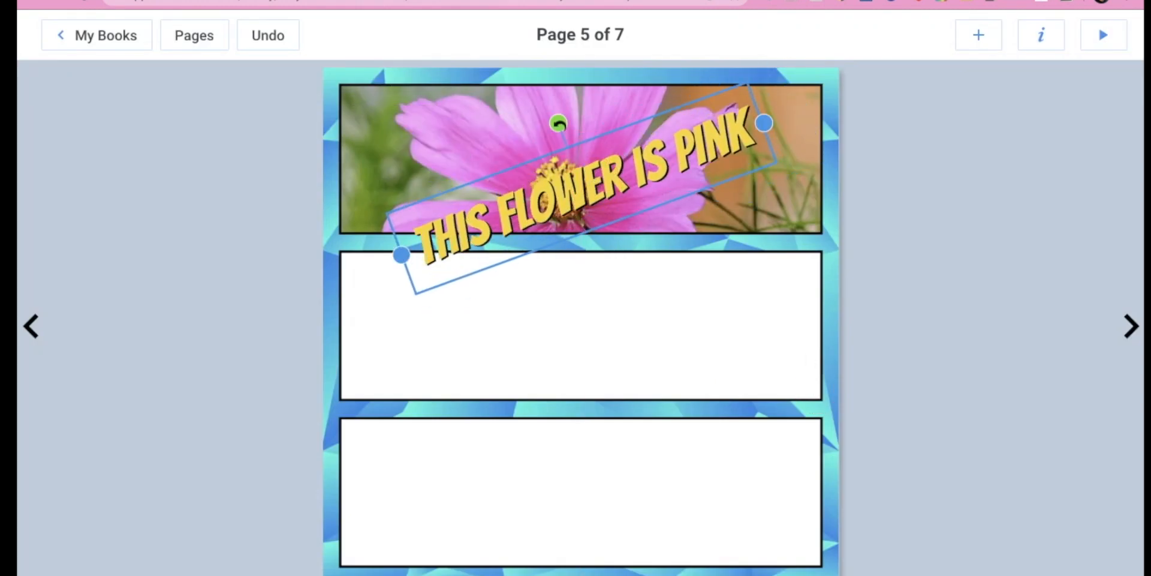
left_click_drag(557, 123, 558, 123)
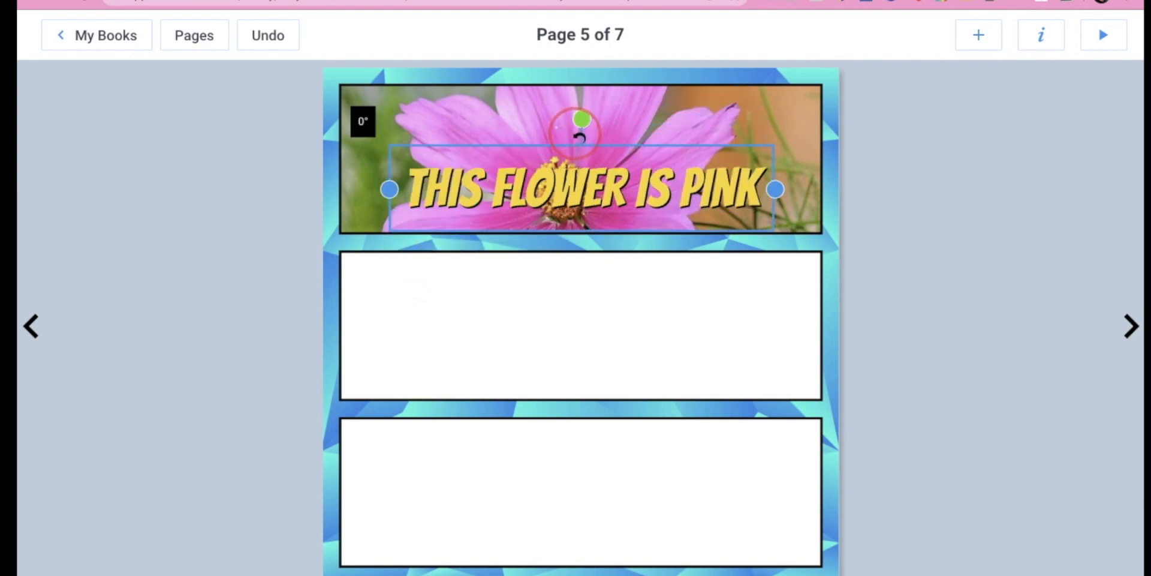
mouse_move(558, 124)
left_mouse_down()
mouse_move(543, 130)
mouse_move(583, 123)
left_mouse_up()
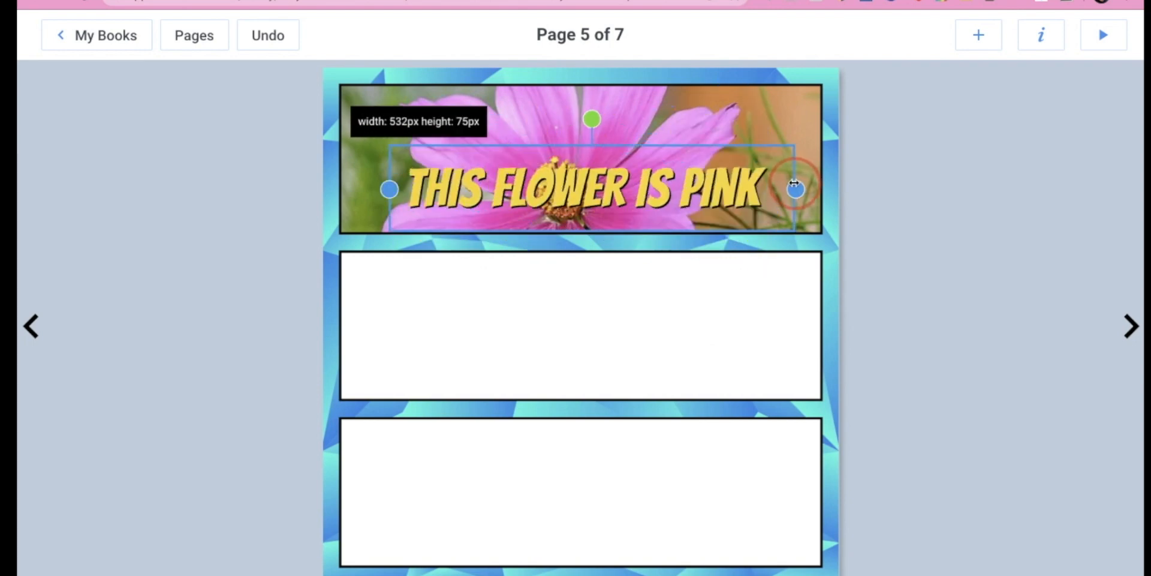
mouse_move(775, 189)
left_mouse_down()
mouse_move(737, 176)
mouse_move(788, 173)
left_mouse_up()
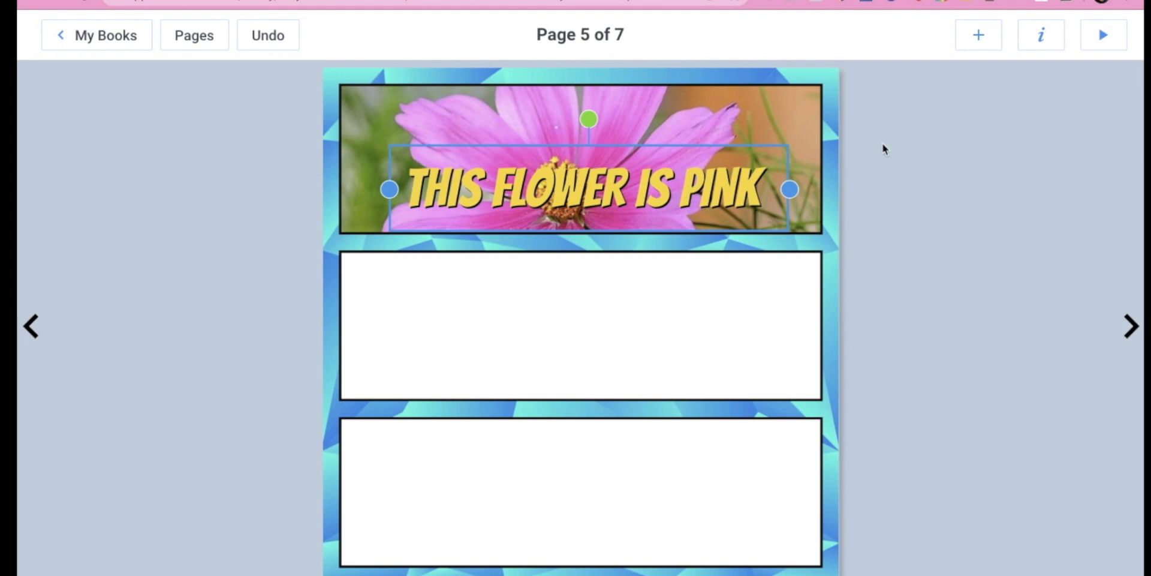
Make the caption slightly smaller and centre-aligned, leaving bold and font unchanged
left_click(1039, 37)
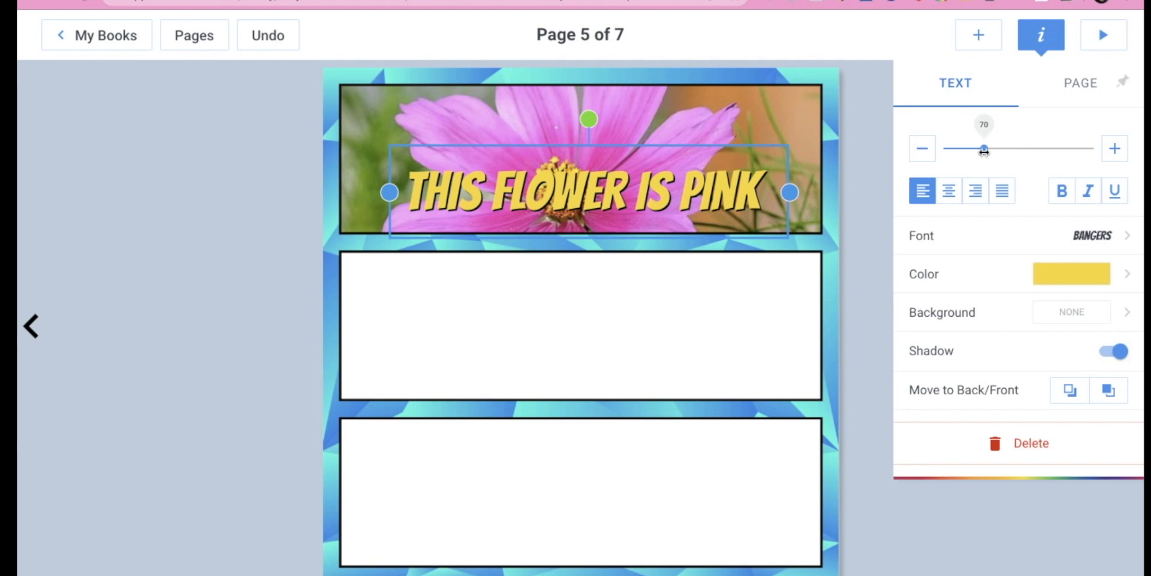
mouse_move(986, 149)
left_mouse_down()
mouse_move(1002, 150)
mouse_move(979, 150)
left_mouse_up()
left_click(951, 191)
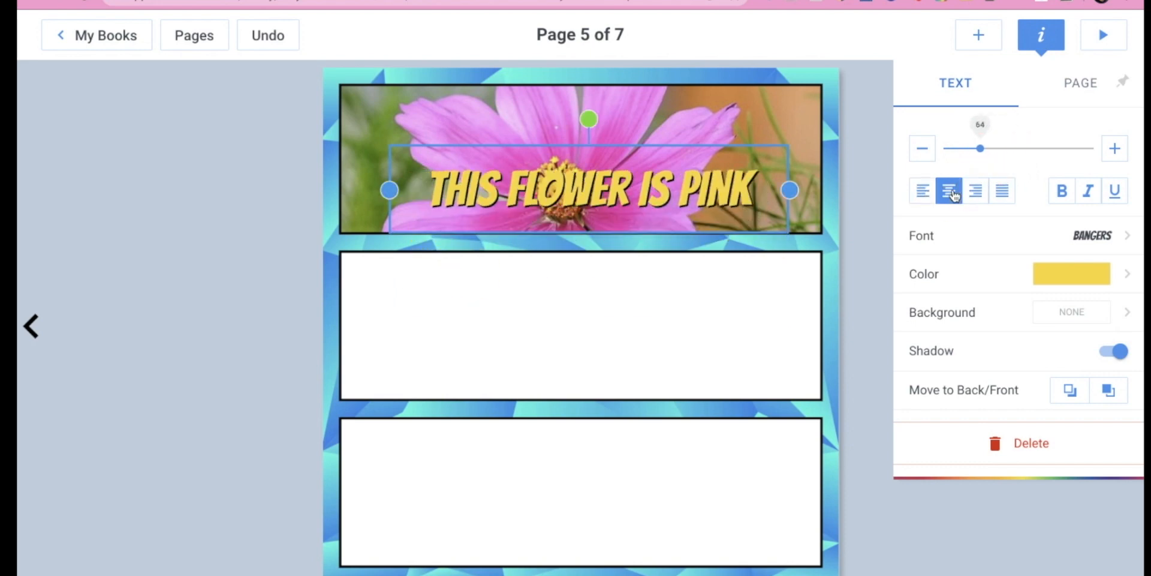
left_click(1062, 192)
left_click(1062, 191)
left_click(1088, 236)
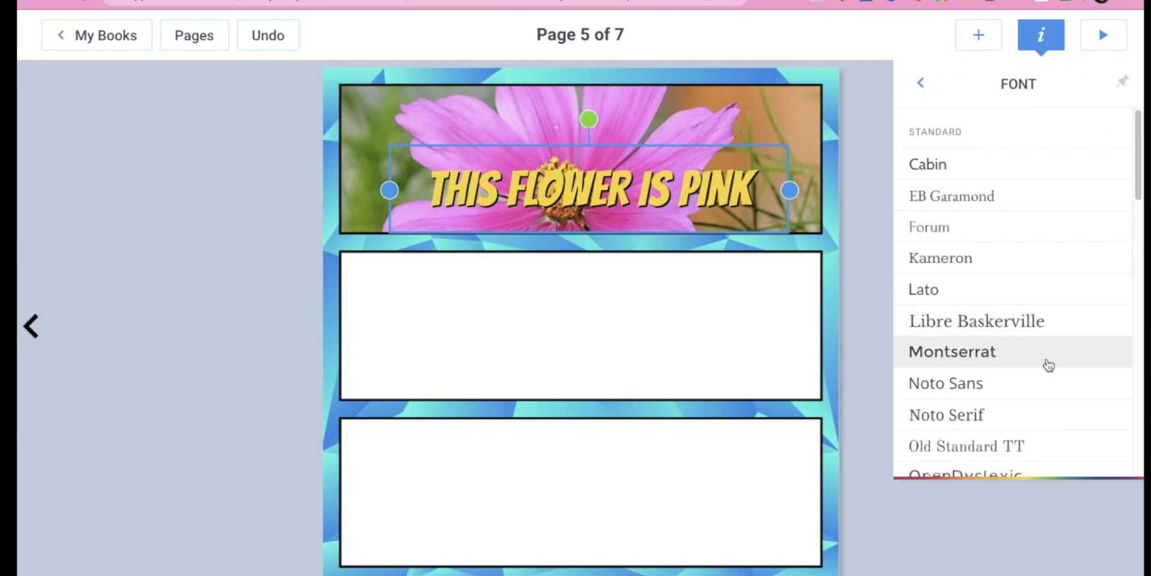
left_click(921, 83)
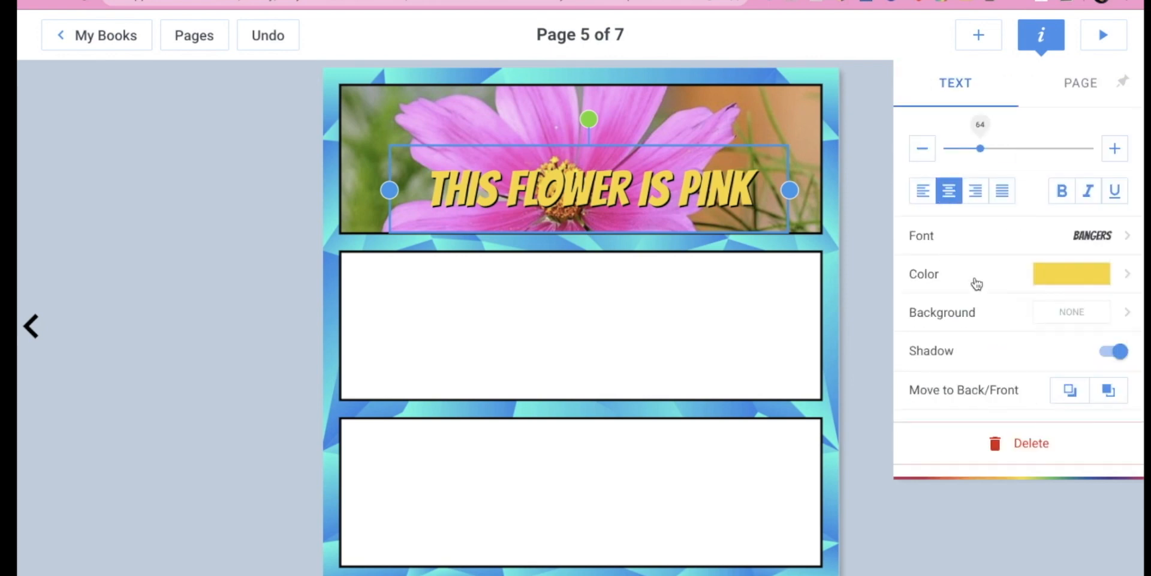
Colour the caption white and move it to the top of the flower panel
left_click(1075, 275)
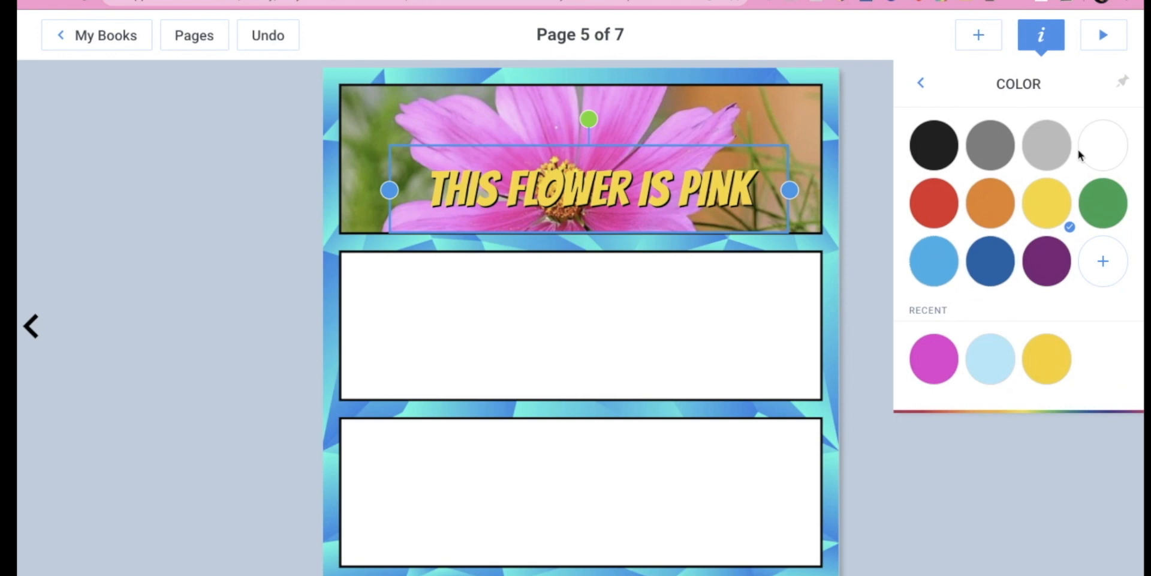
left_click(1102, 146)
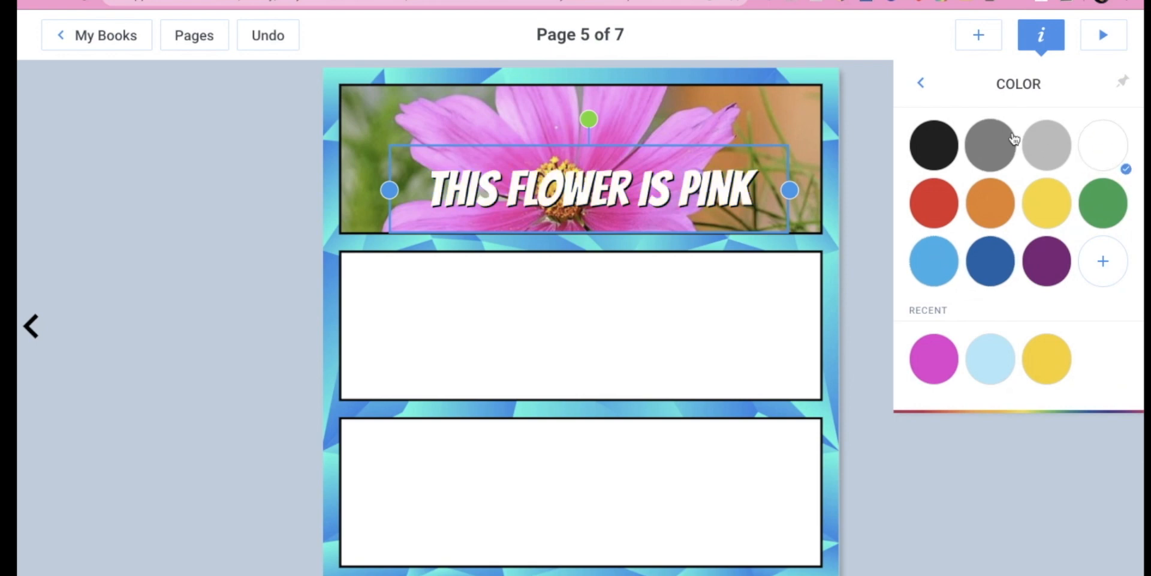
left_click(921, 83)
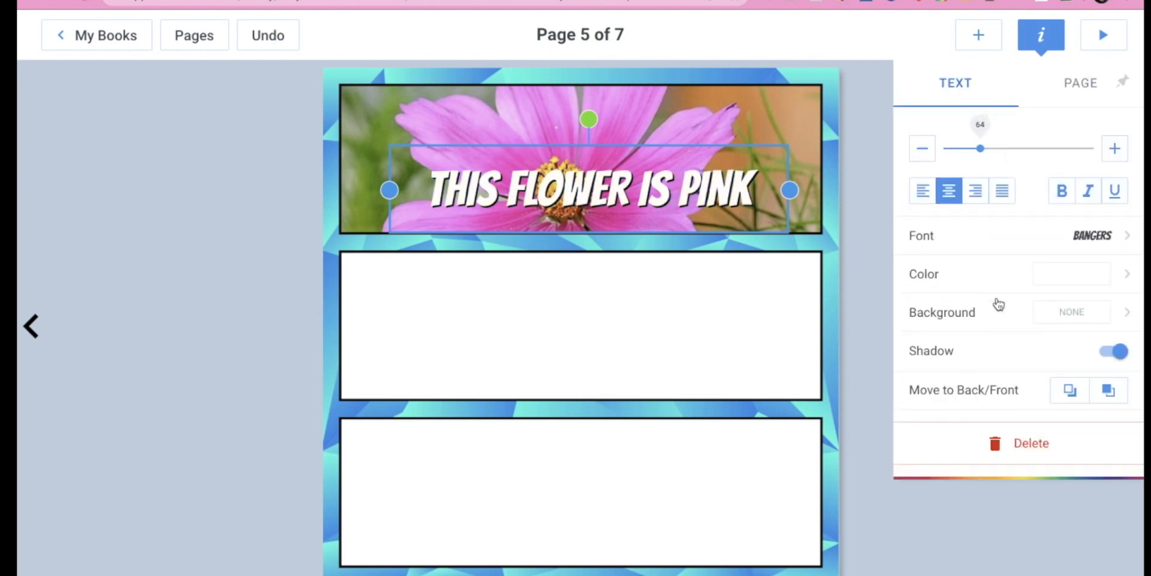
left_click(682, 187)
left_click_drag(680, 187, 634, 118)
left_click(564, 310)
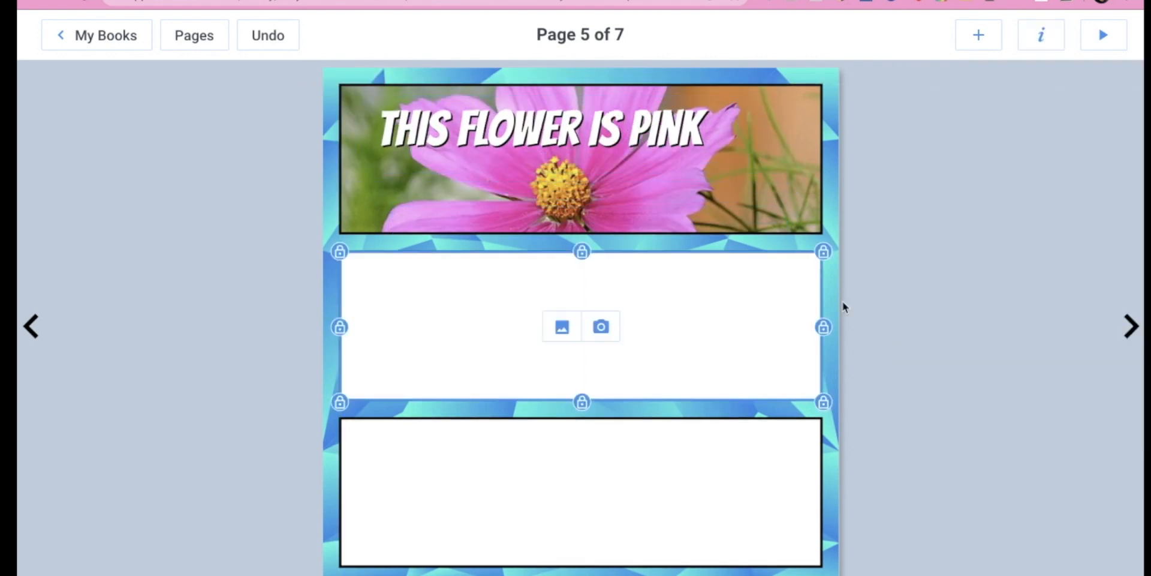
Search images for 'white house' and insert the fountain photo into the middle panel
left_click(562, 327)
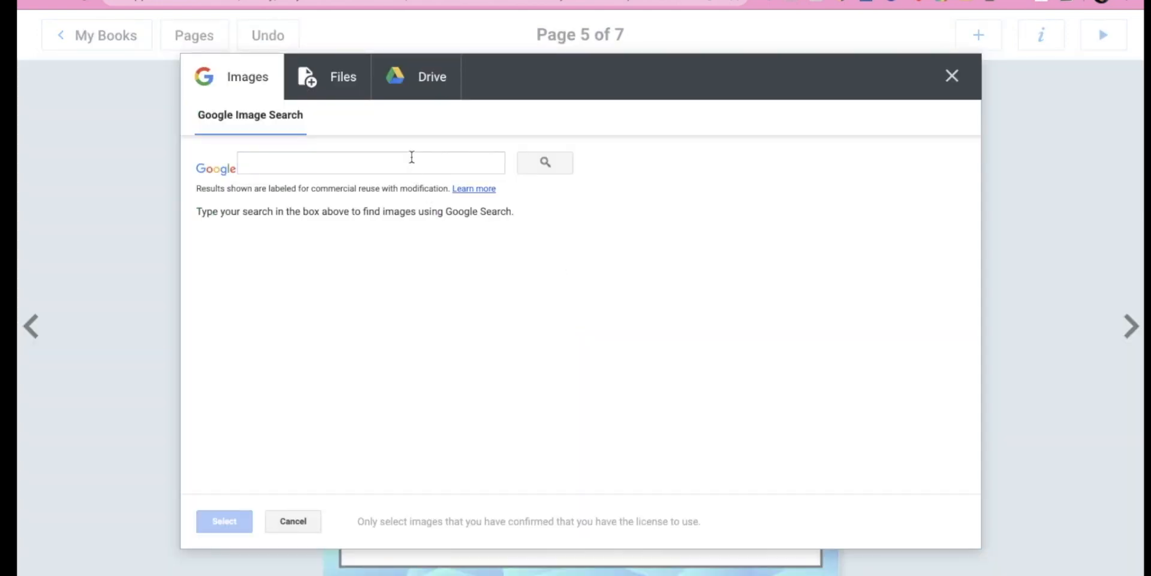
left_click(411, 159)
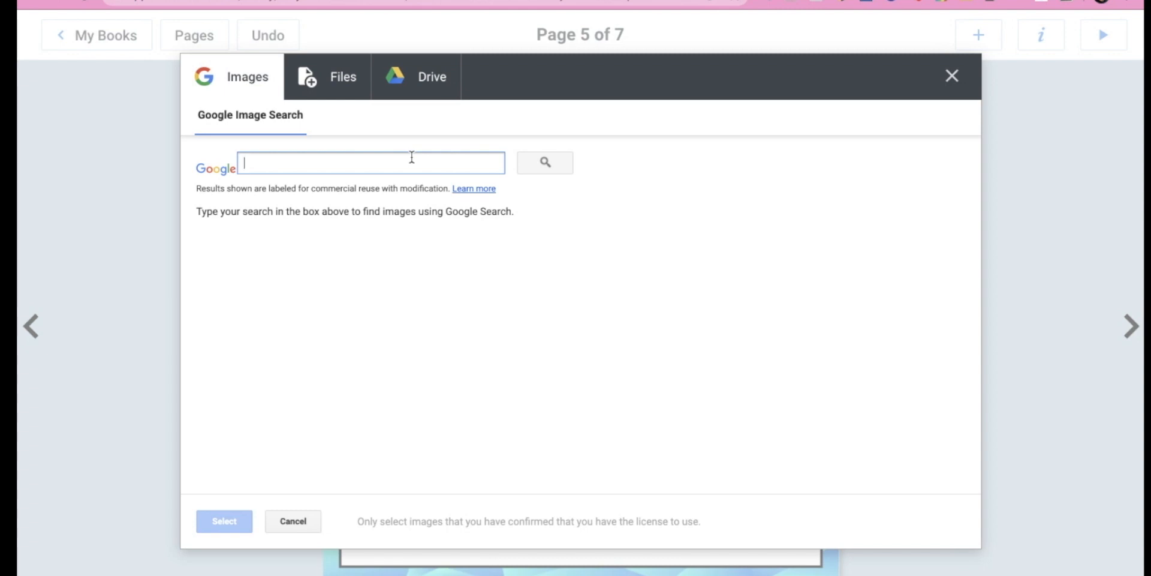
type("white house")
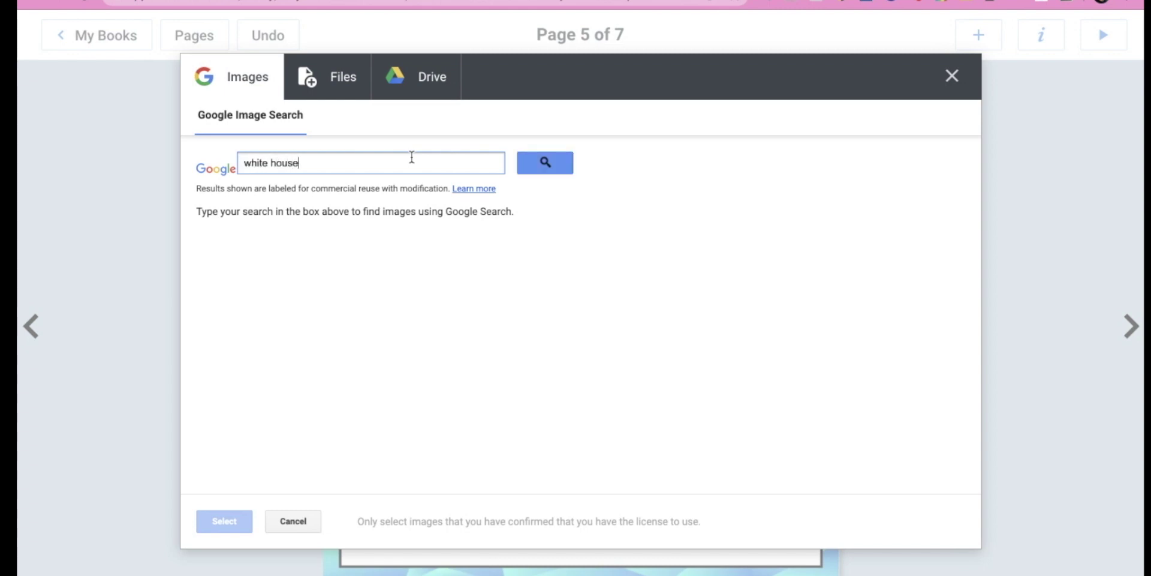
key("Return")
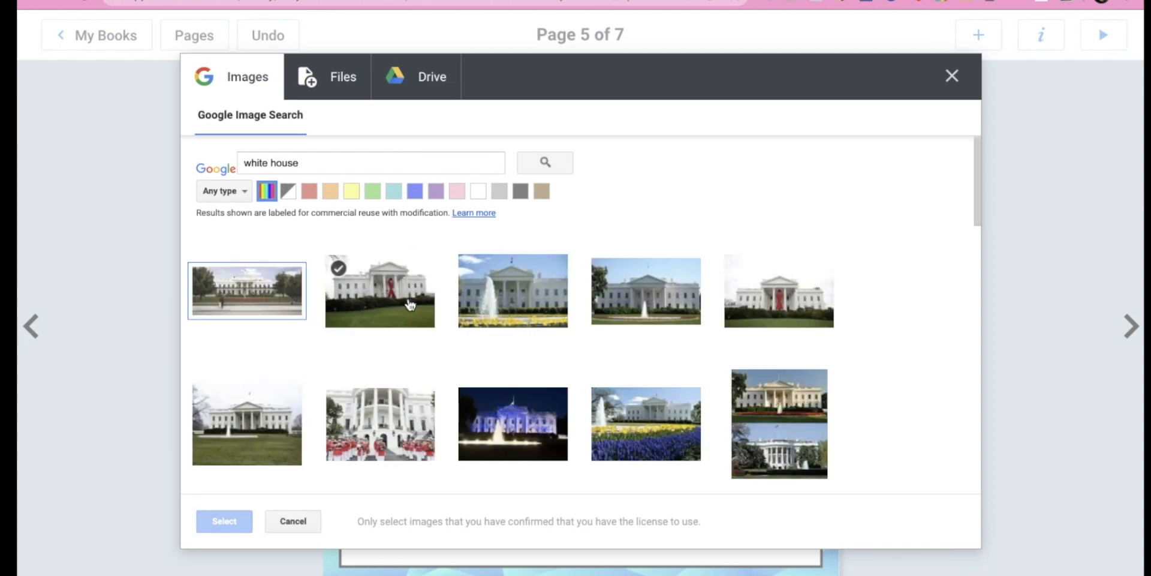
left_click(650, 305)
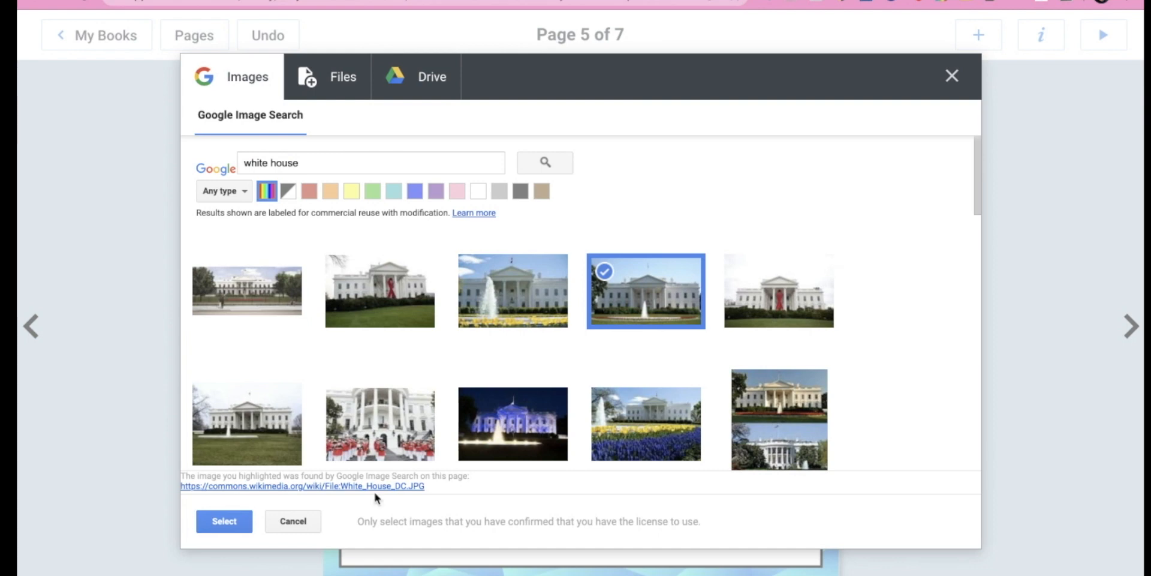
left_click(223, 521)
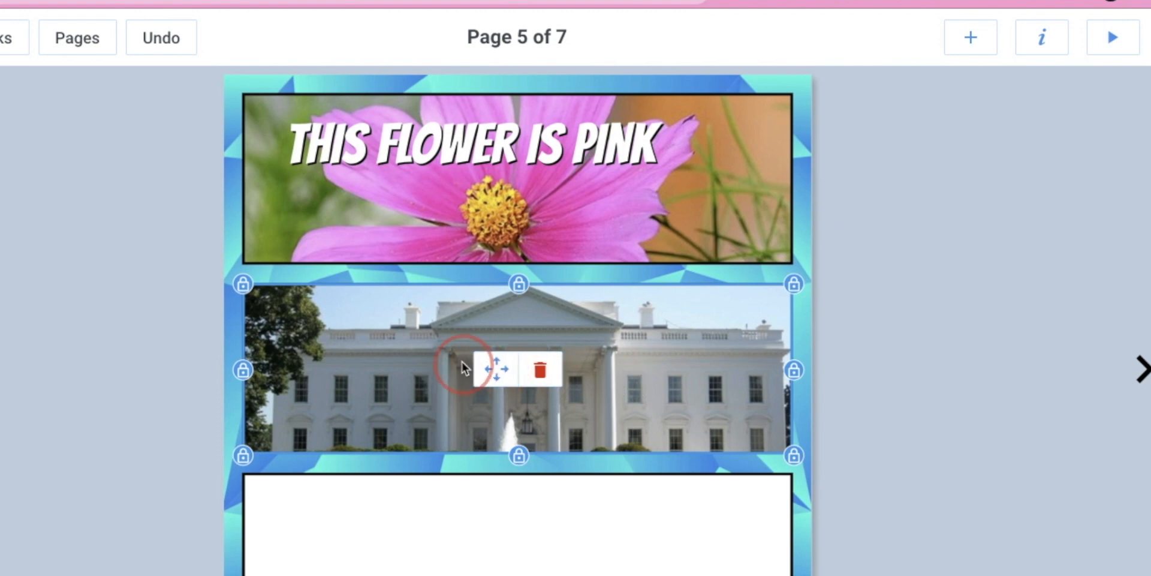
Pan the White House photo slightly down within its panel frame
left_click(496, 368)
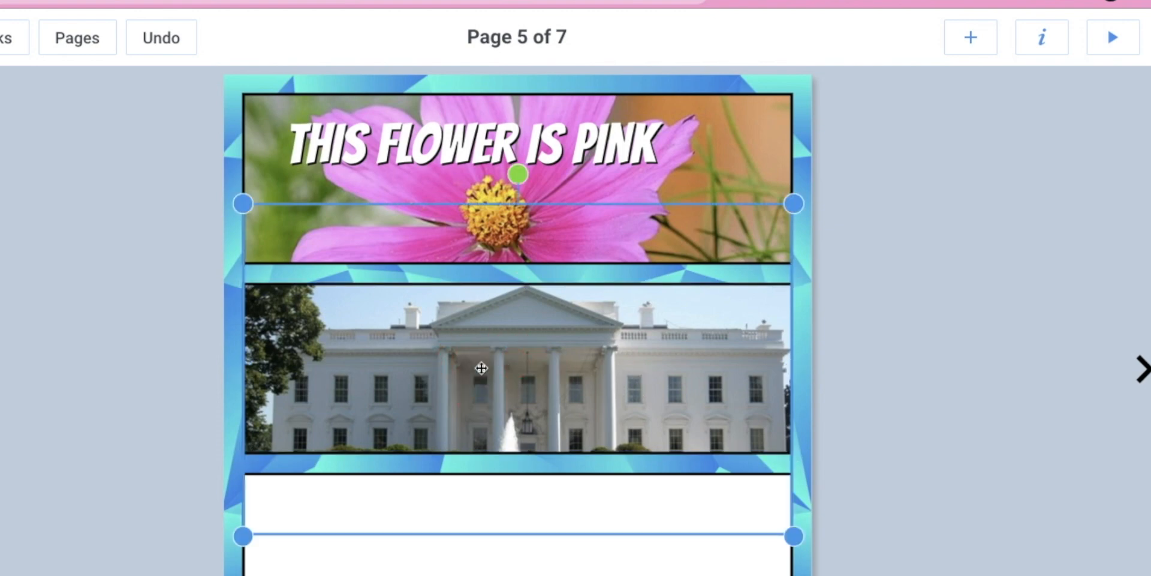
left_click(897, 471)
left_click(664, 374)
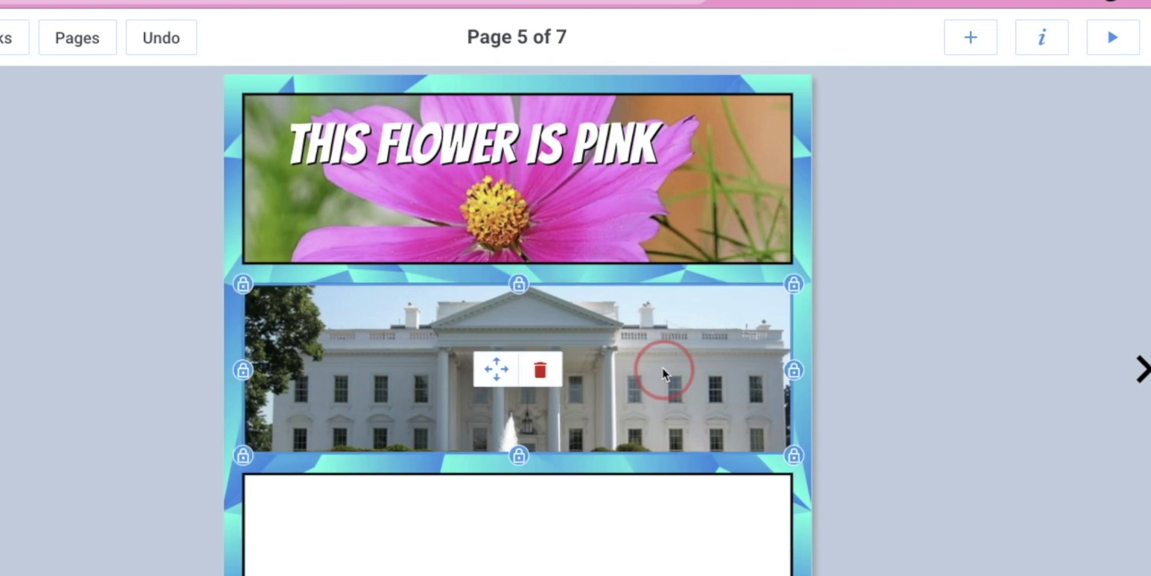
left_click(496, 368)
mouse_move(485, 367)
left_mouse_down()
mouse_move(486, 328)
mouse_move(493, 386)
left_mouse_up()
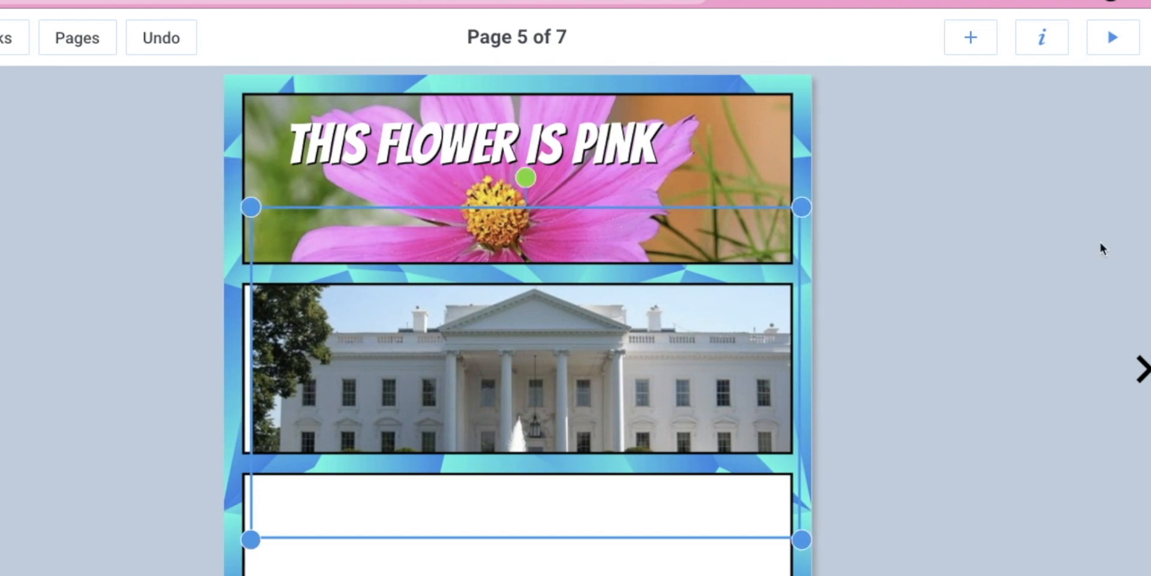
Add an orange rounded box, place it over the panel's right half and shrink it
left_click(971, 38)
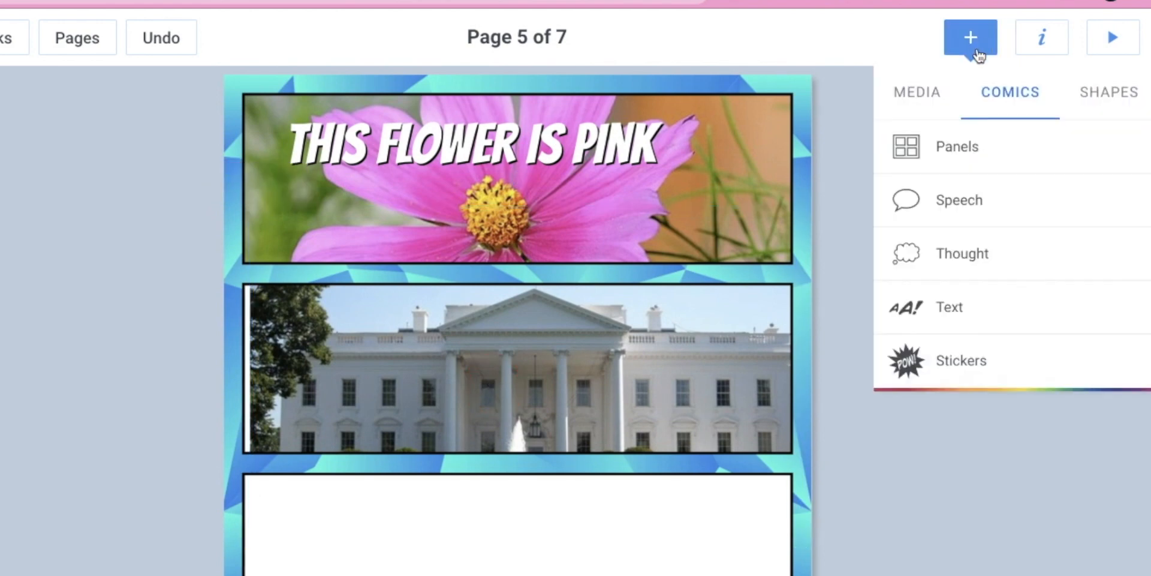
left_click(1108, 92)
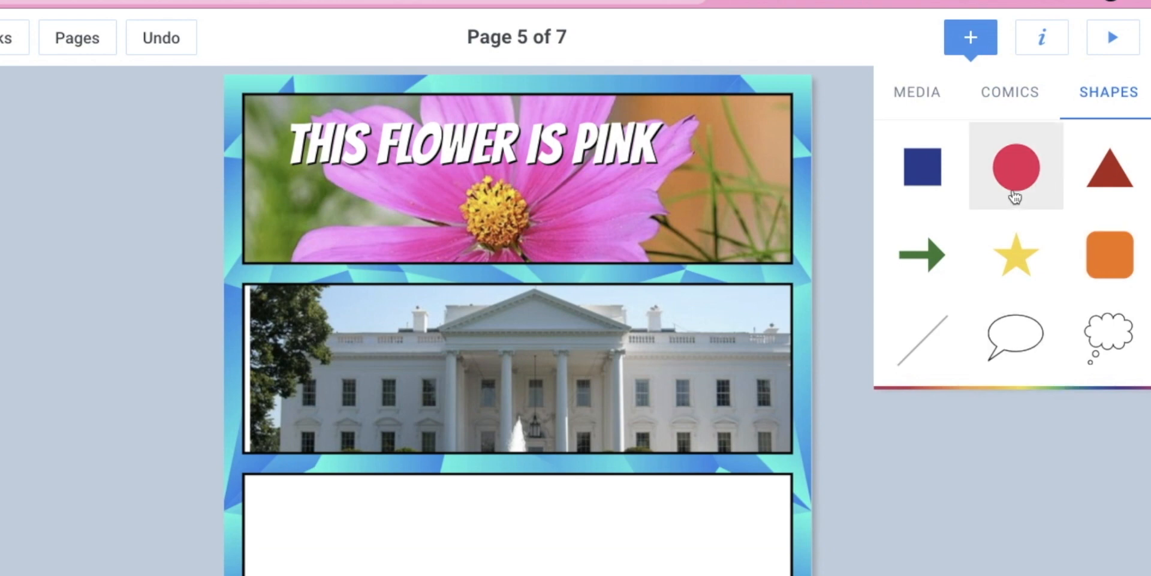
left_click(1109, 255)
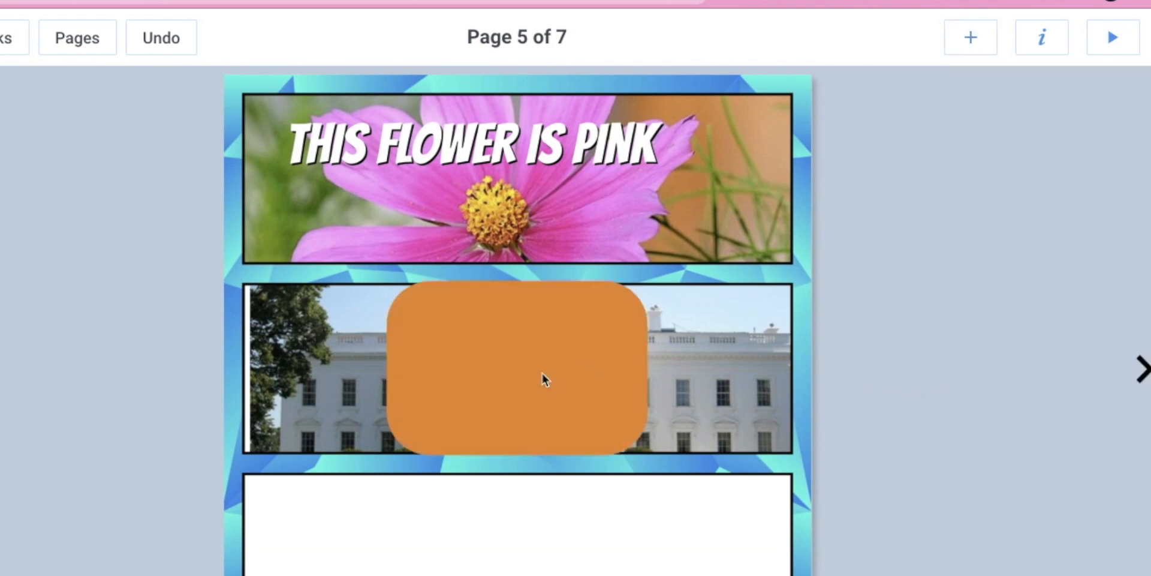
left_click_drag(544, 380, 771, 401)
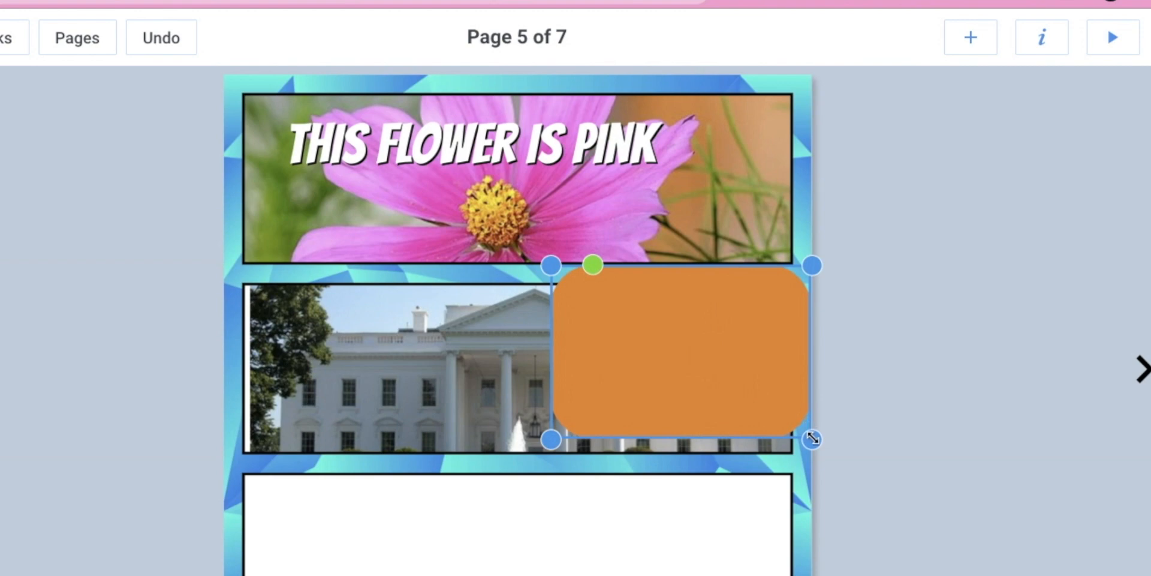
mouse_move(813, 440)
left_mouse_down()
mouse_move(814, 394)
mouse_move(743, 464)
left_mouse_up()
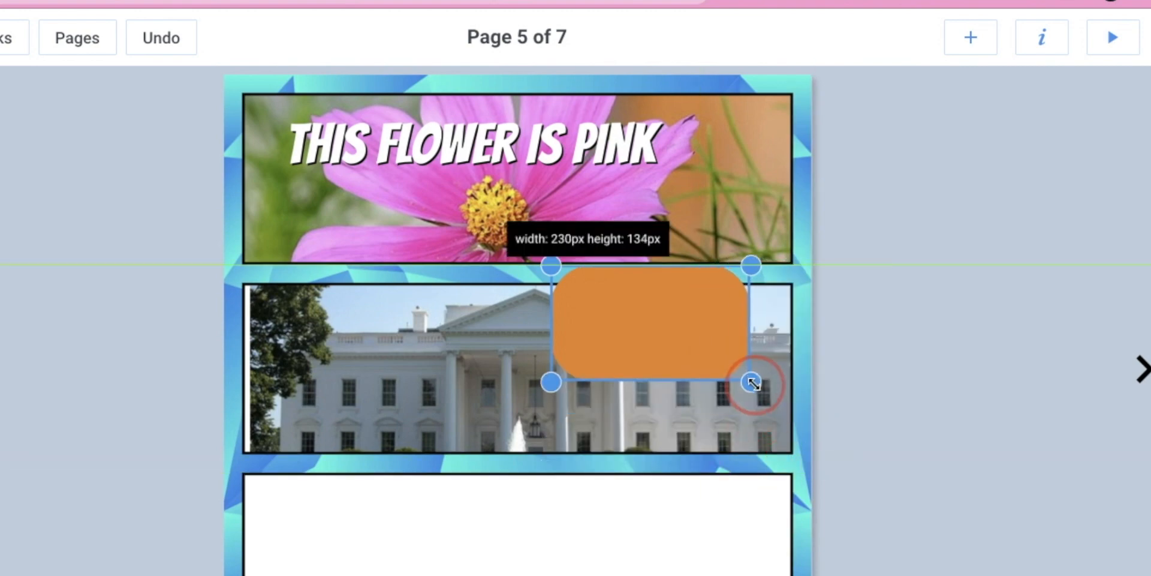
mouse_move(743, 464)
left_mouse_down()
mouse_move(743, 401)
mouse_move(763, 401)
left_mouse_up()
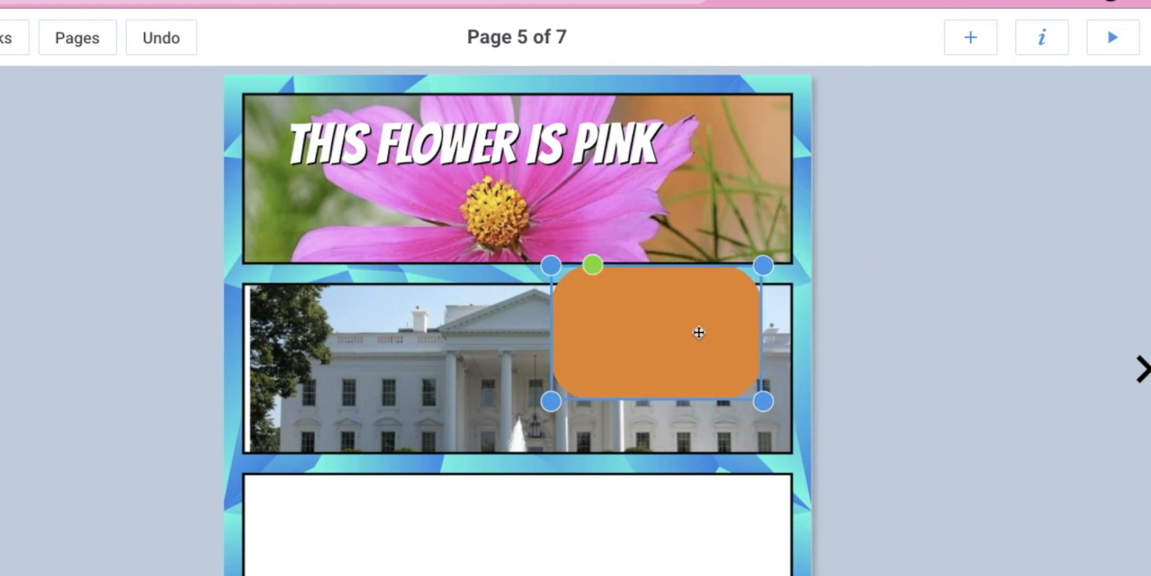
Fill the rounded box with the magenta swatch from Recent colours
left_click(1042, 39)
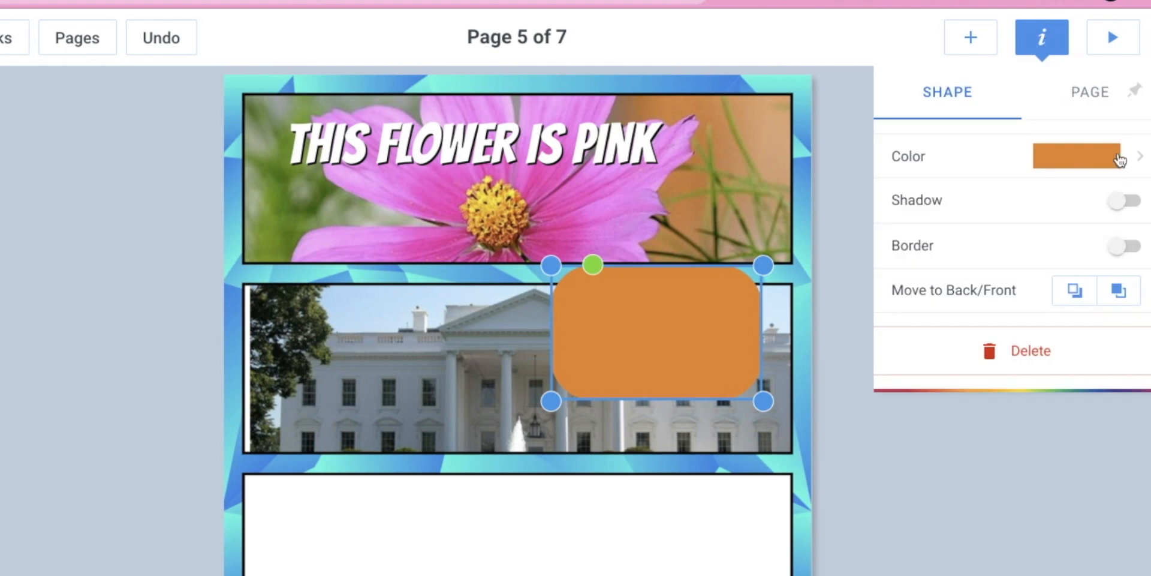
left_click(1112, 165)
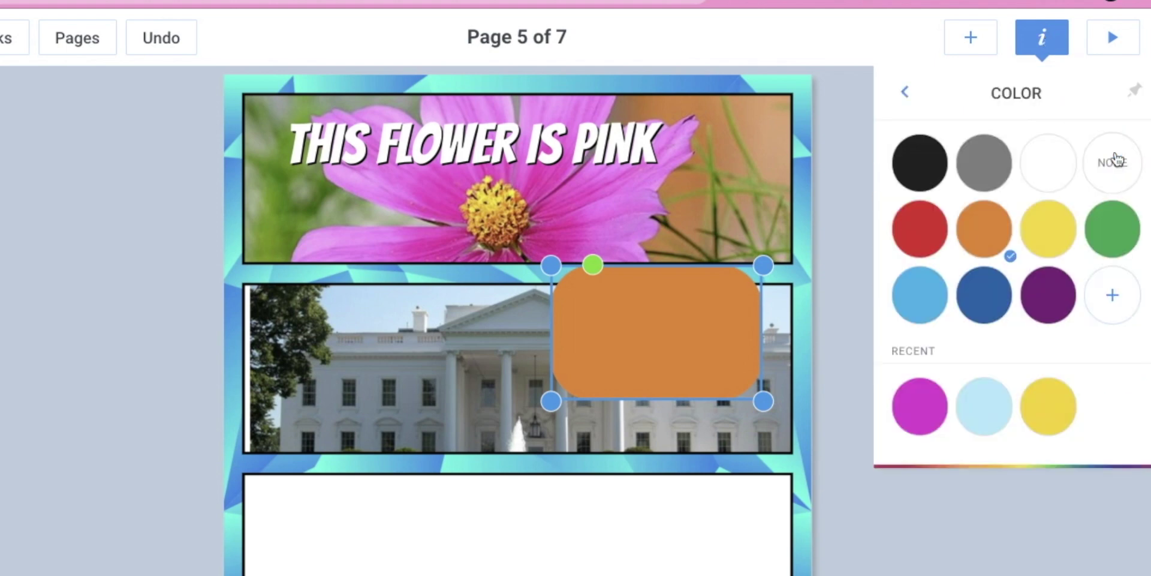
left_click(917, 416)
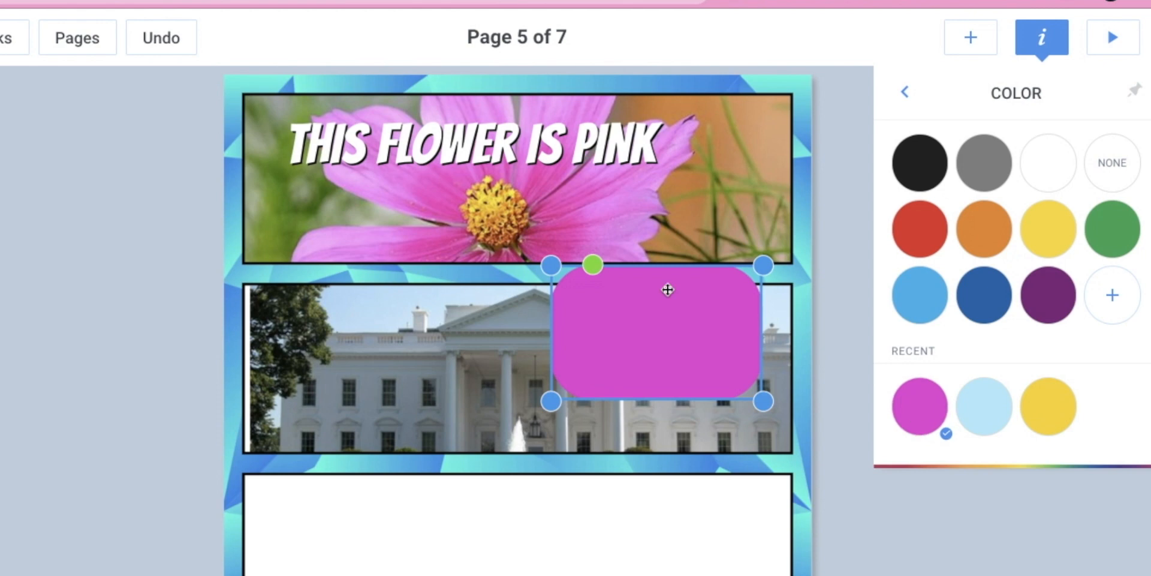
left_click(902, 89)
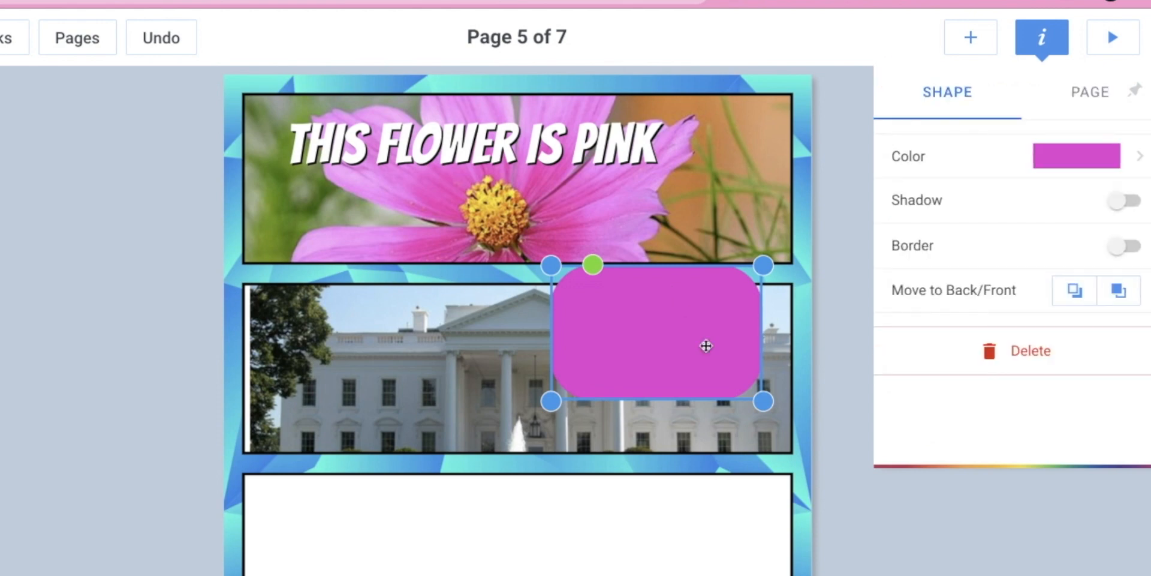
Write HELLO STUDENTS in the pink box and drag it to the panel's left side
double_click(663, 352)
type("HELLO")
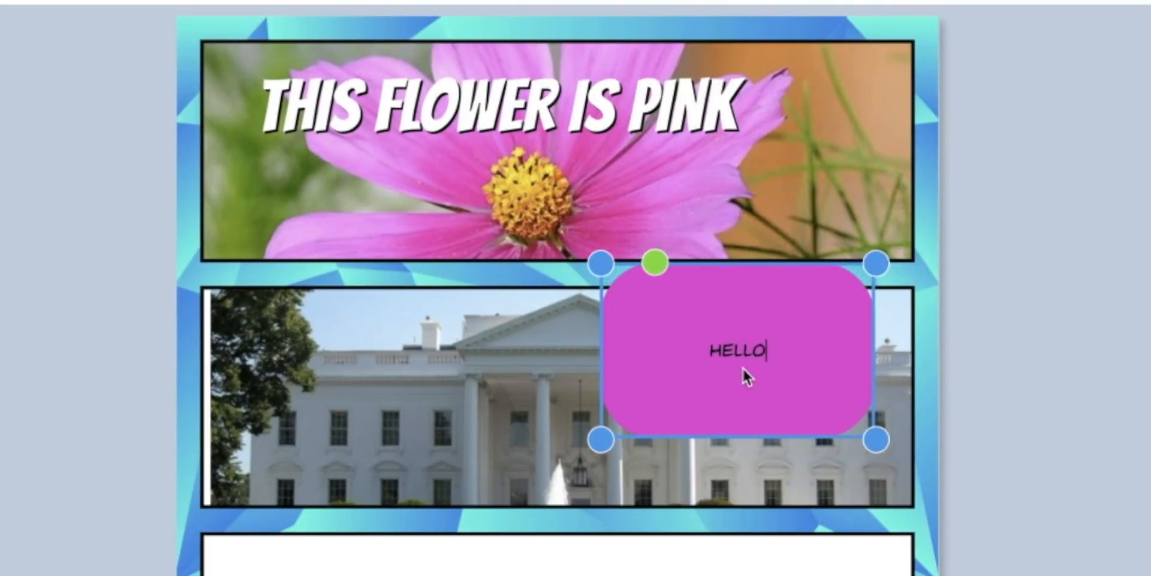
type("STUDENTS")
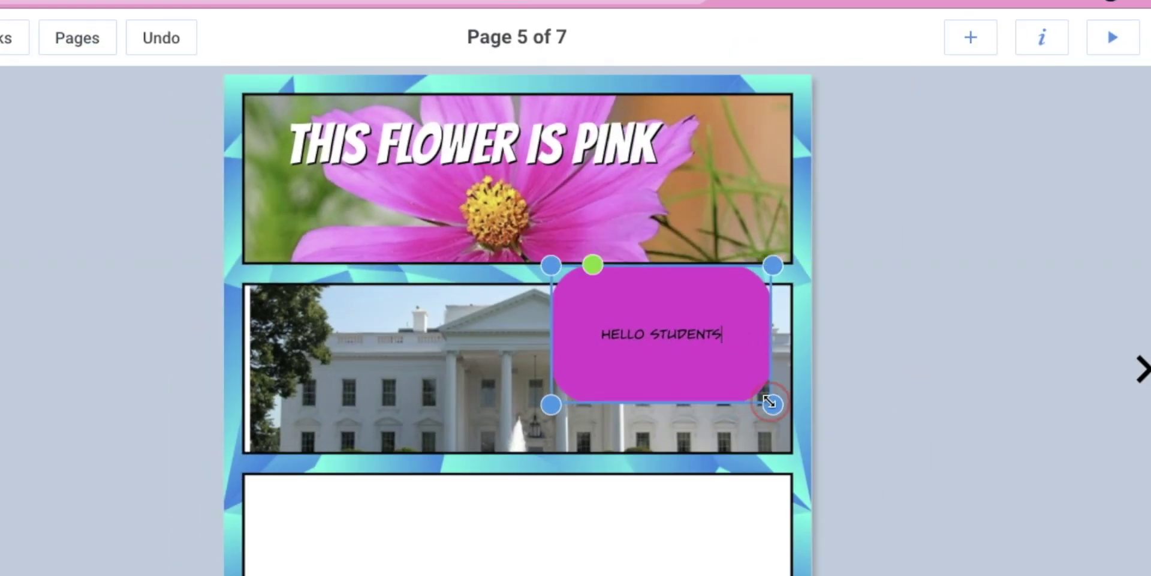
left_click(713, 361)
left_click_drag(714, 361, 465, 390)
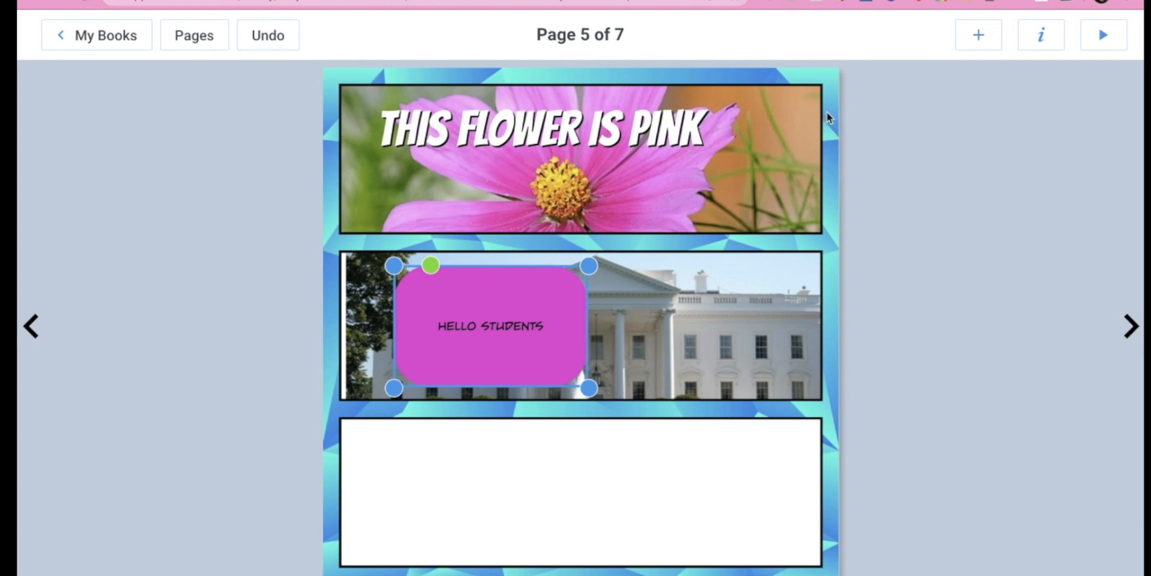
Switch page 5 to the rainbow-edged comic background from the recent list
left_click(1042, 36)
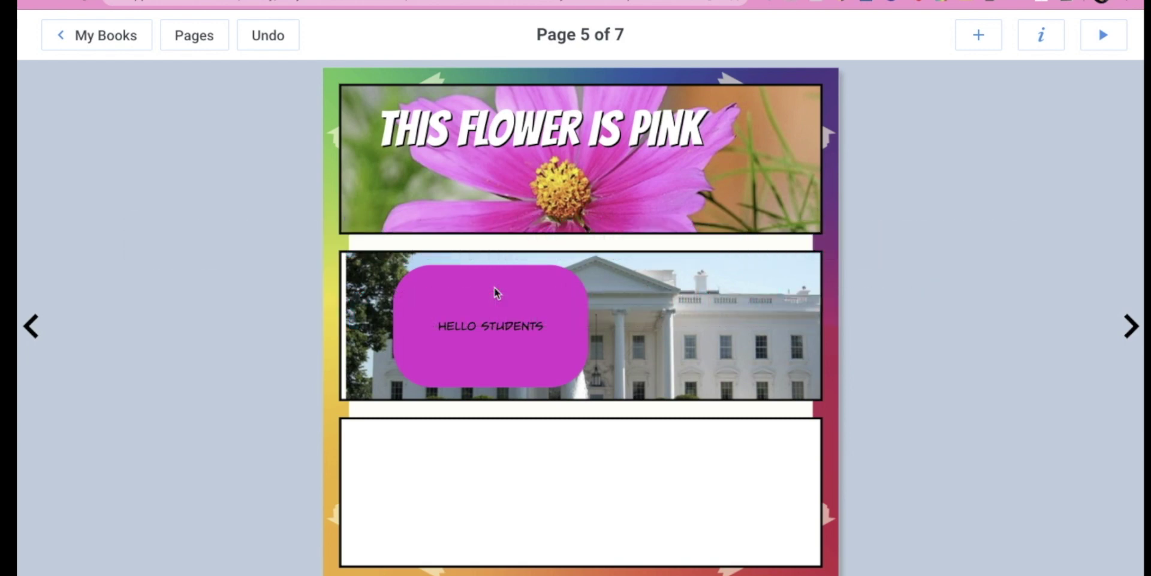
left_click(494, 287)
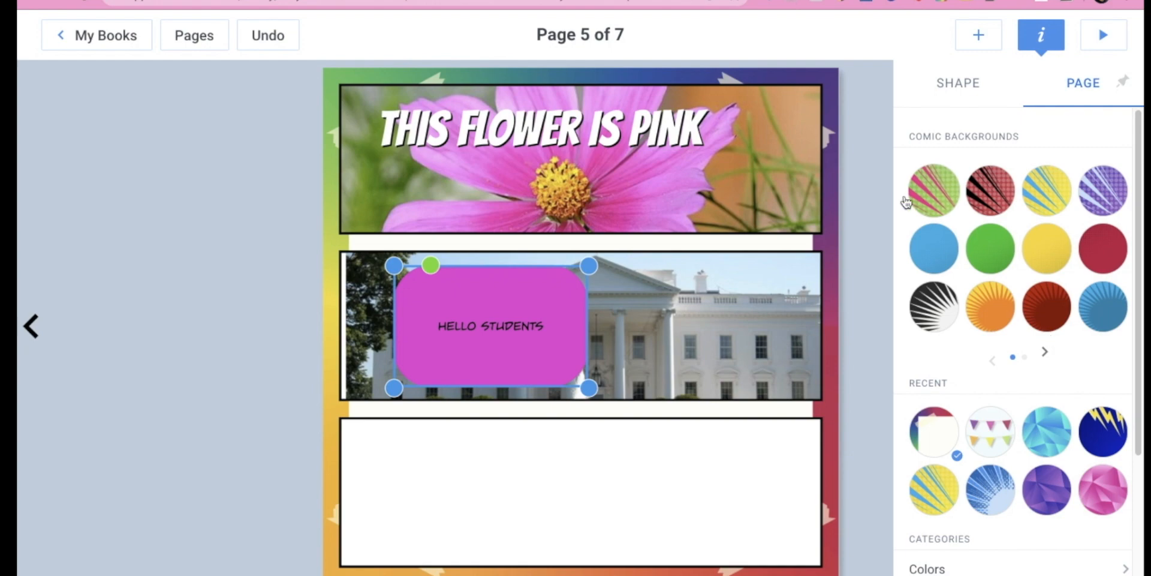